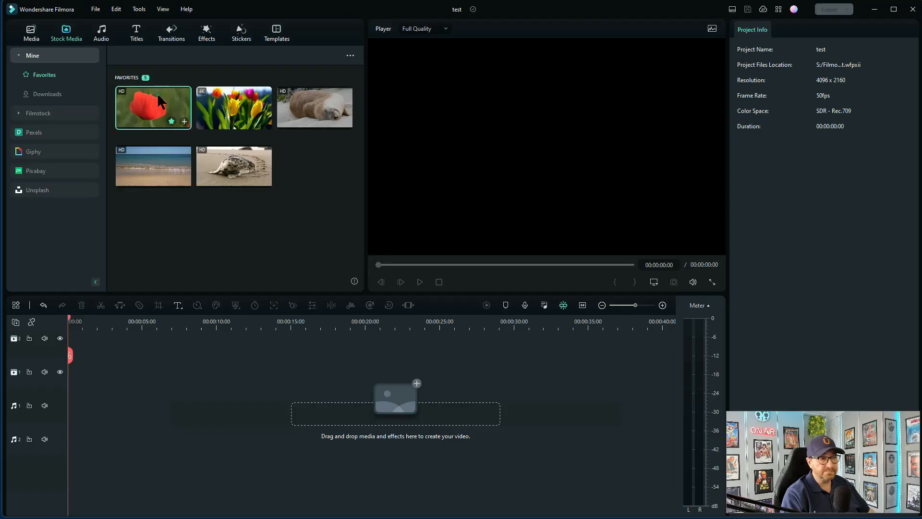
- Place the Favorites poppy clip at the start of video tracks 1 and 2, matching the project to the media's 1920 x 1080 50fps
drag(325, 158, 188, 518)
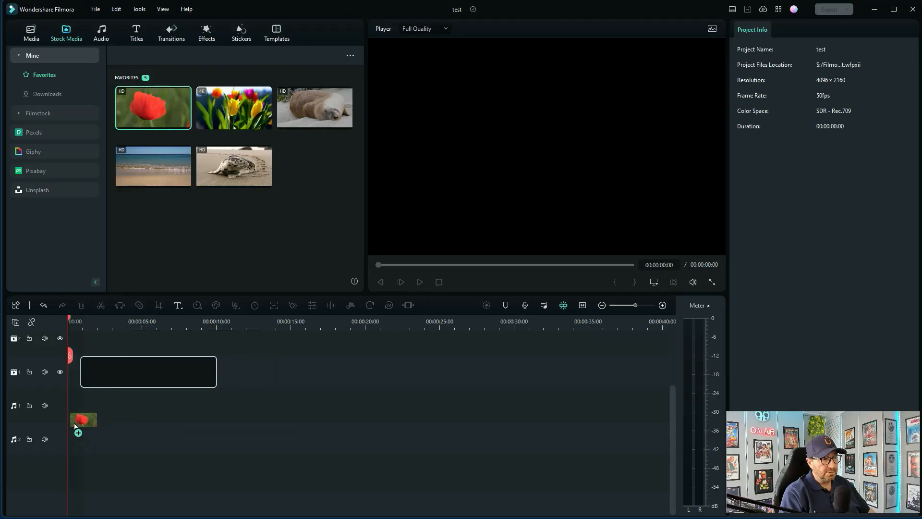
drag(76, 426, 83, 428)
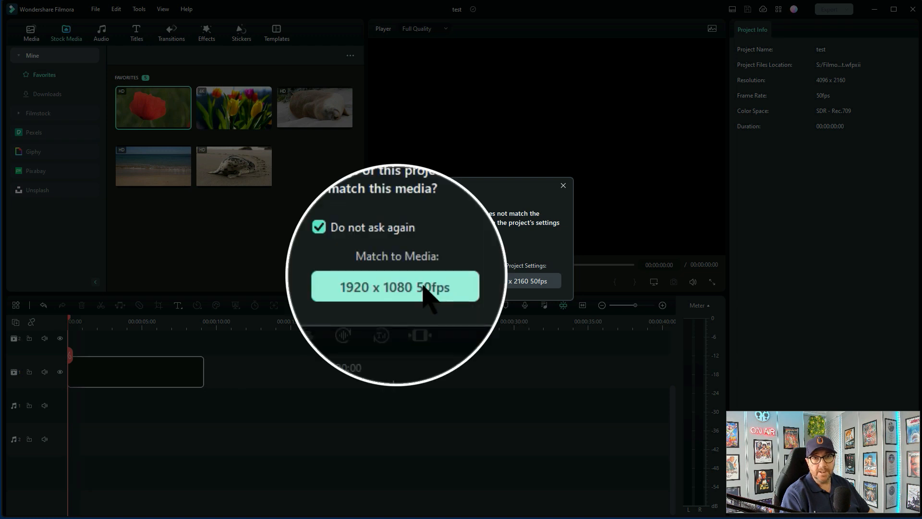
click(410, 282)
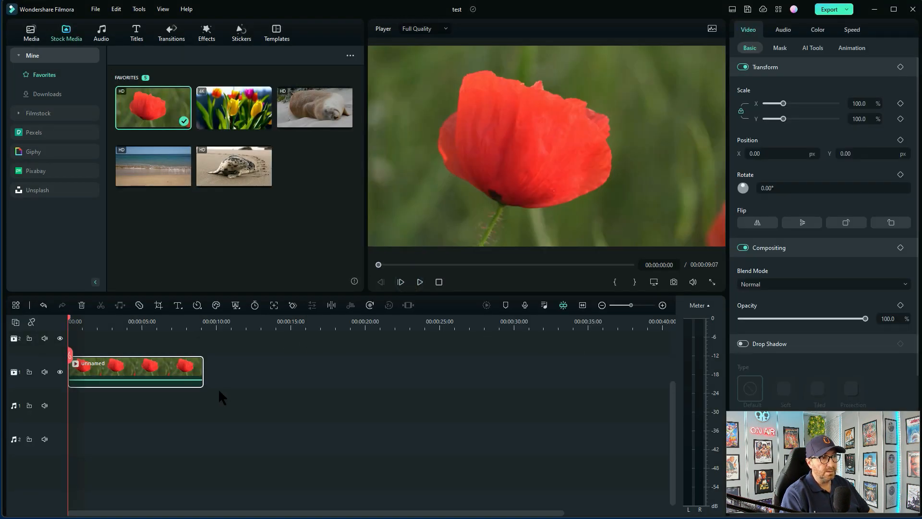
scroll(279, 396, up, 1)
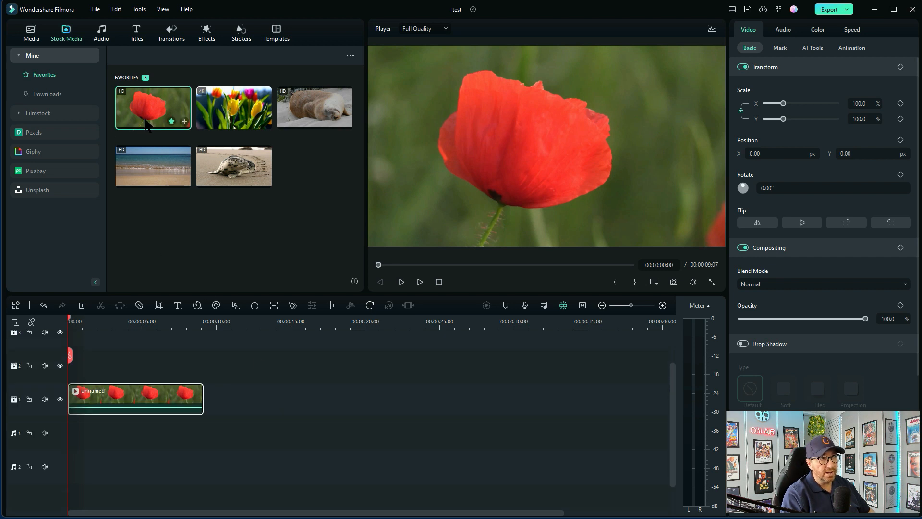
drag(149, 115, 73, 370)
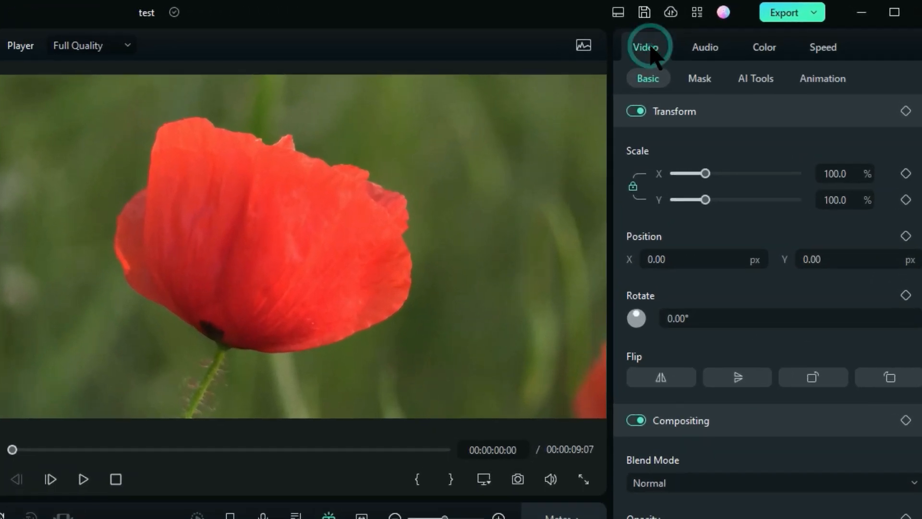
- Enable Smart Cutout for the poppy clip on video track 2 and open its cutout editor
click(766, 80)
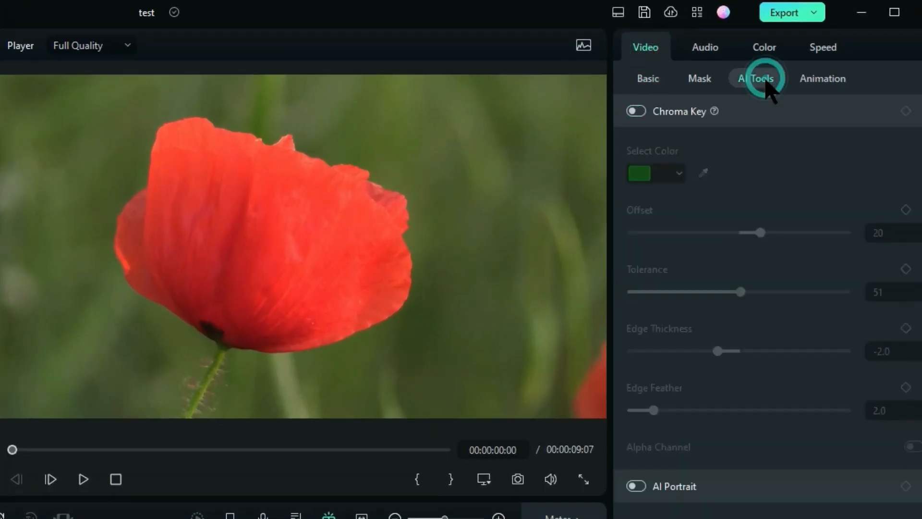
scroll(764, 192, down, 8)
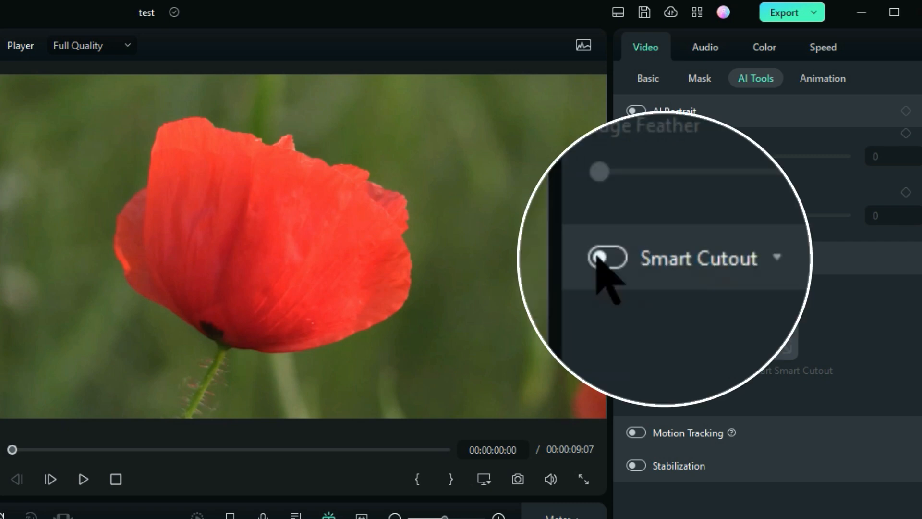
click(634, 258)
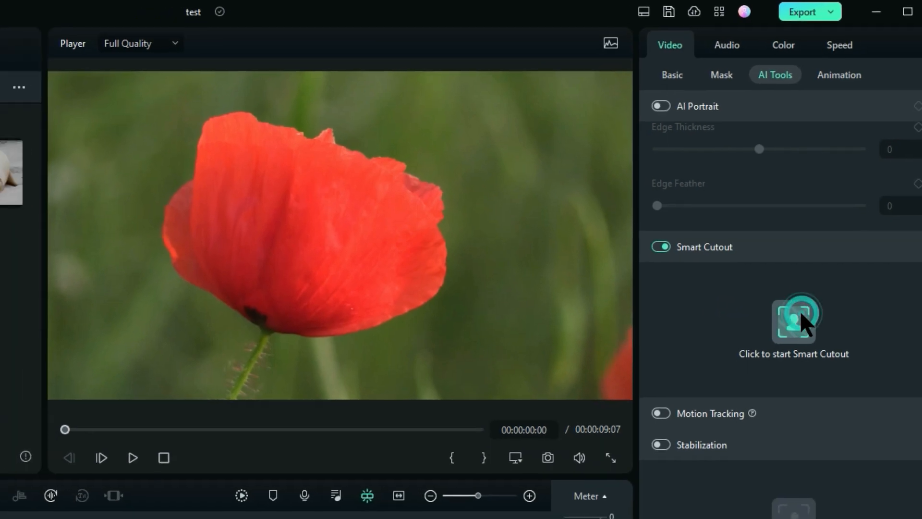
click(783, 333)
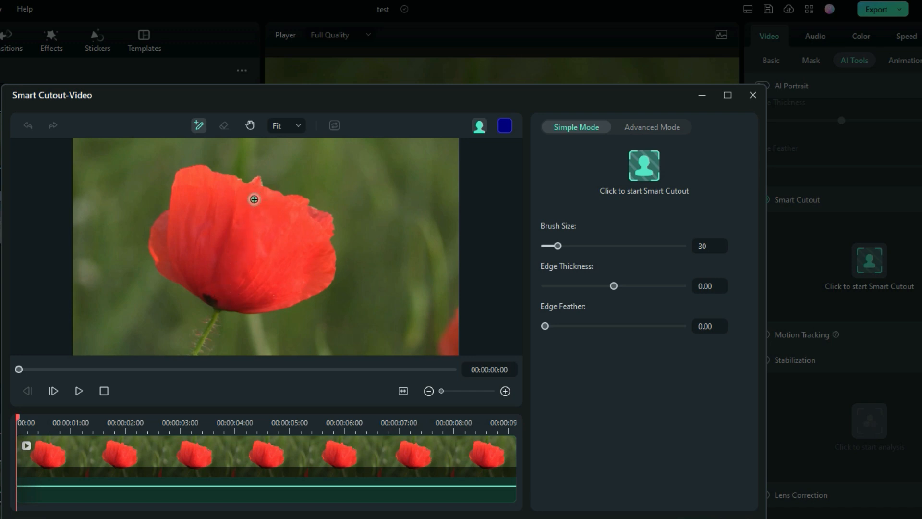
- Brush over the red poppy bloom to mark it, run Smart Cutout over the whole clip and save the cutout
mouse_move(255, 199)
mouse_down()
mouse_move(209, 180)
mouse_move(198, 195)
mouse_up()
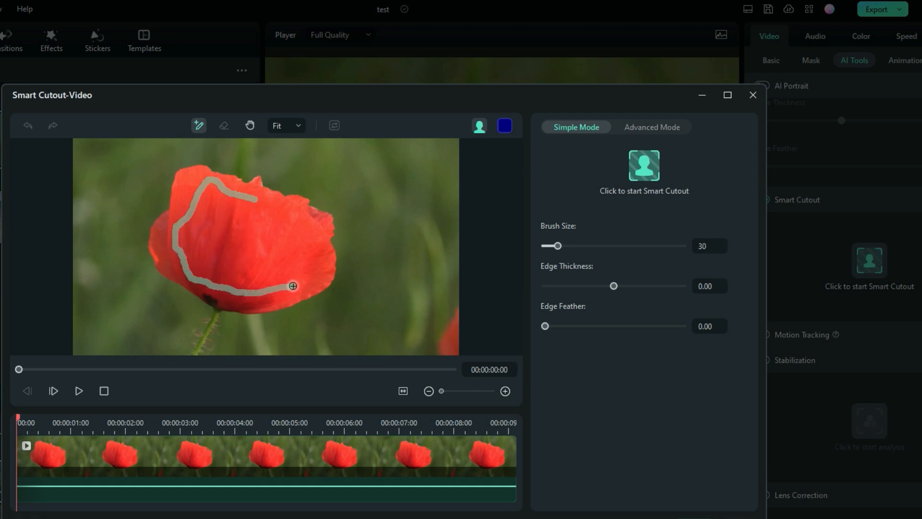
drag(255, 198, 256, 201)
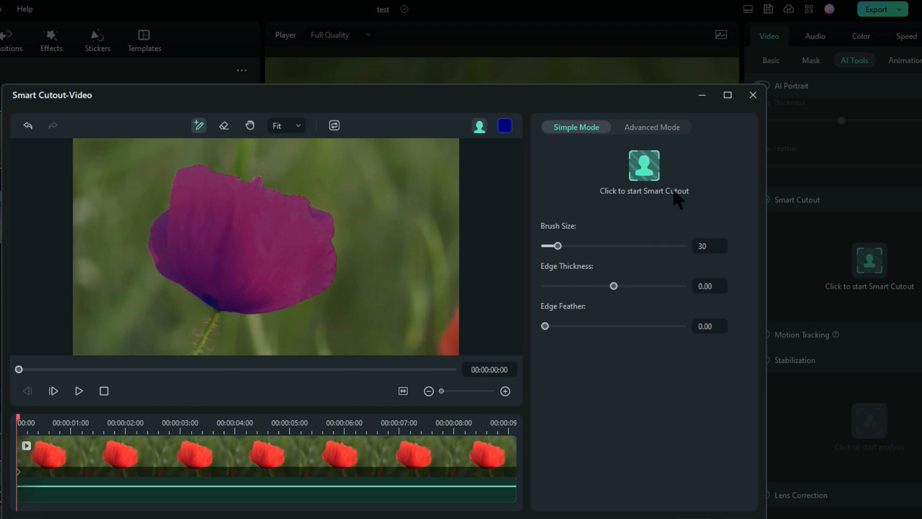
click(649, 168)
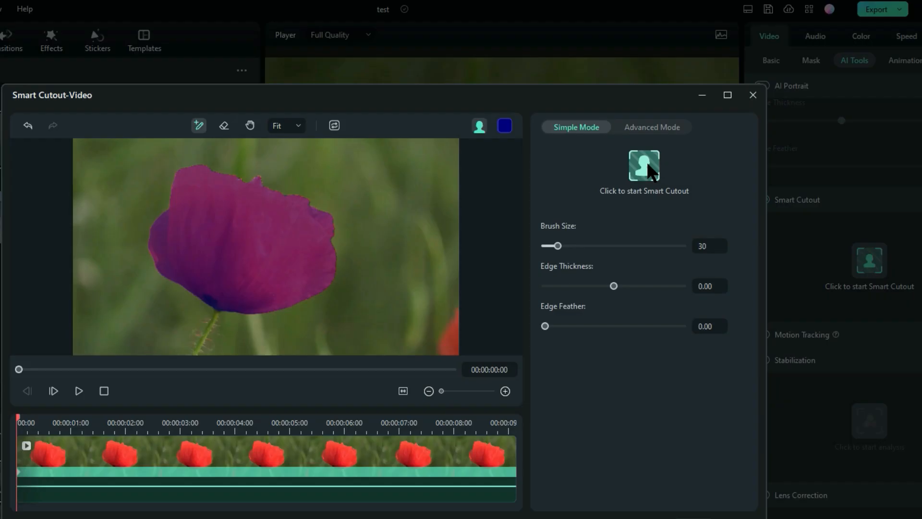
click(78, 392)
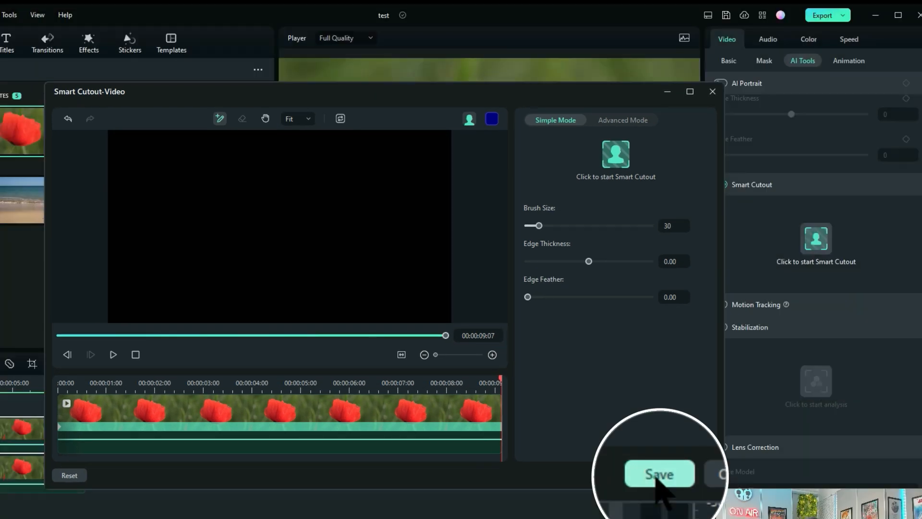
click(657, 478)
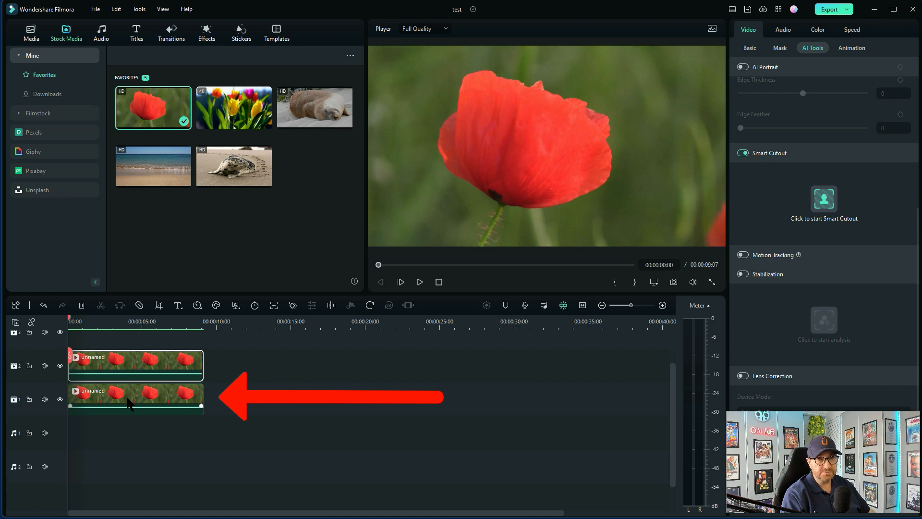
- Select the poppy clip on video track 1 and search the free effects for "black and white"
click(129, 403)
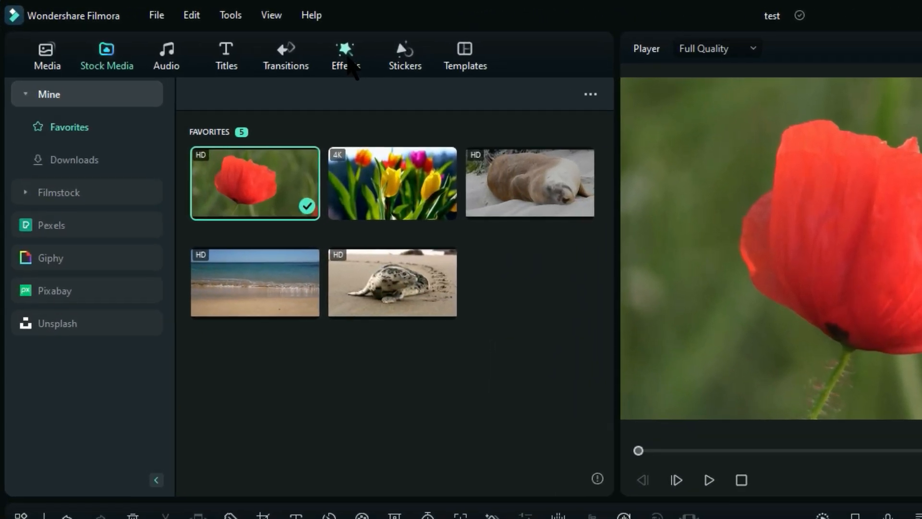
click(349, 62)
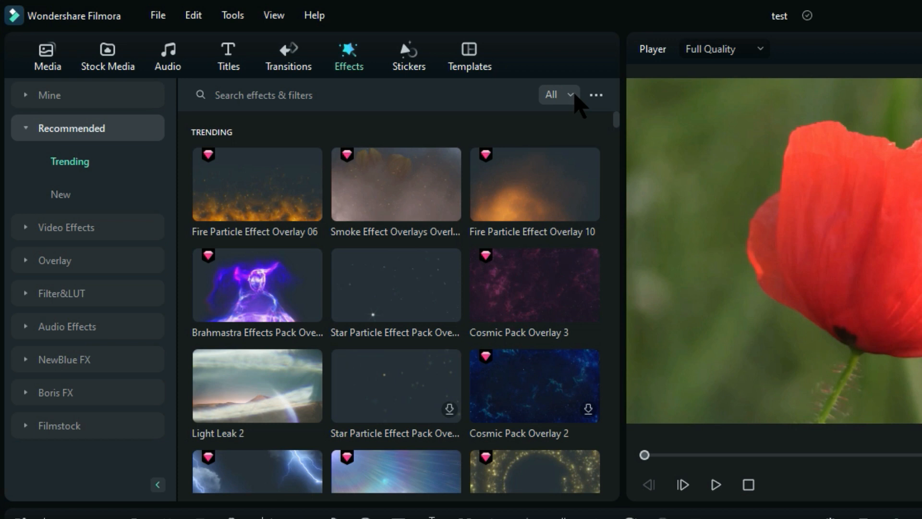
click(572, 94)
click(574, 137)
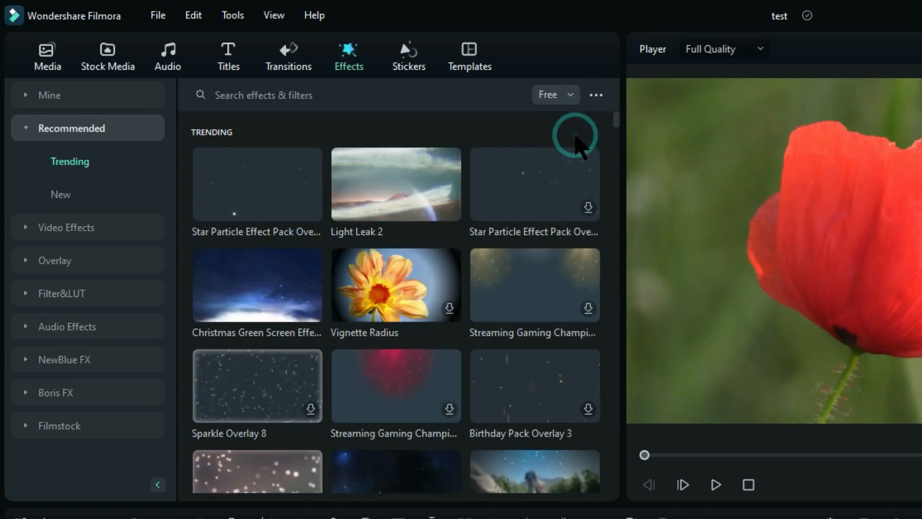
click(359, 98)
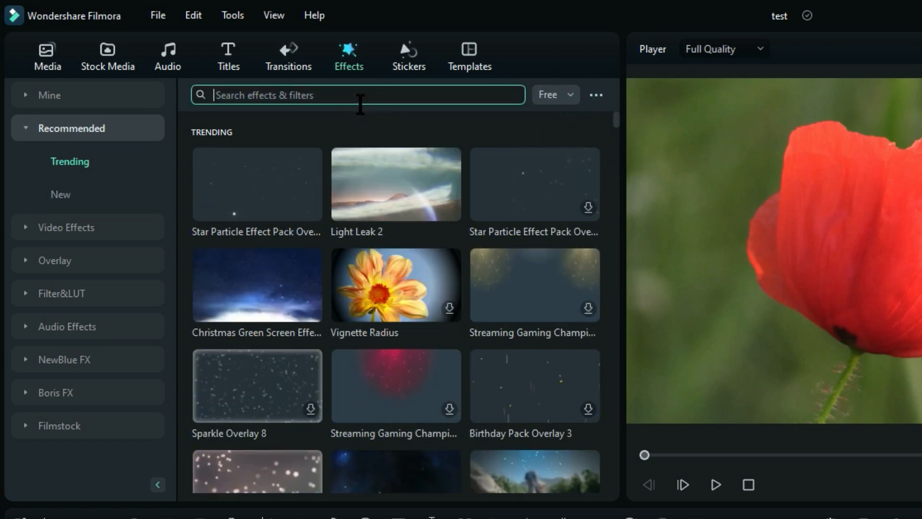
text(black and wh)
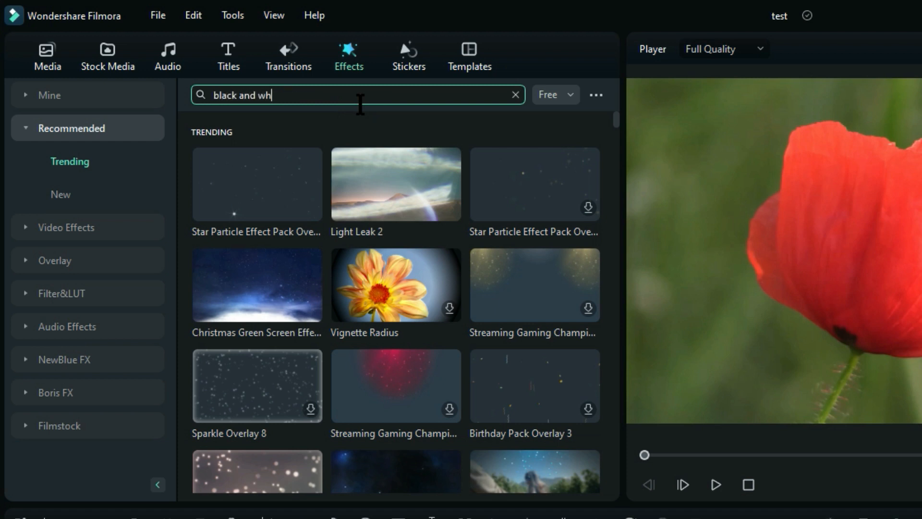
text(ite)
key(Return)
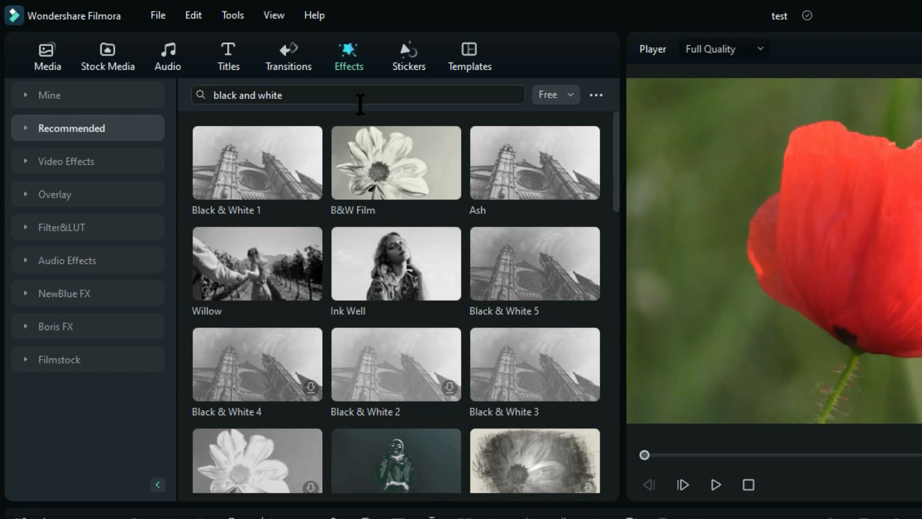
- Apply the Willow black-and-white filter to the poppy clip on video track 1 and preview the result
mouse_move(271, 274)
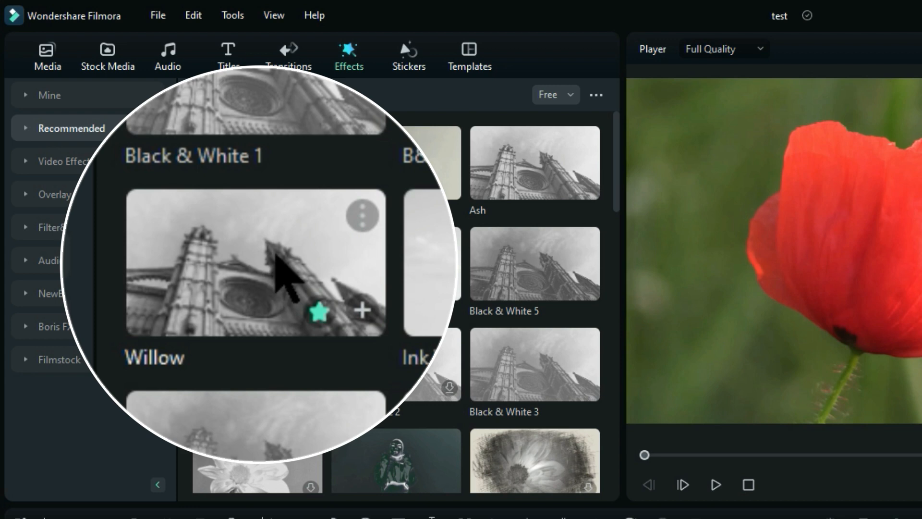
click(269, 270)
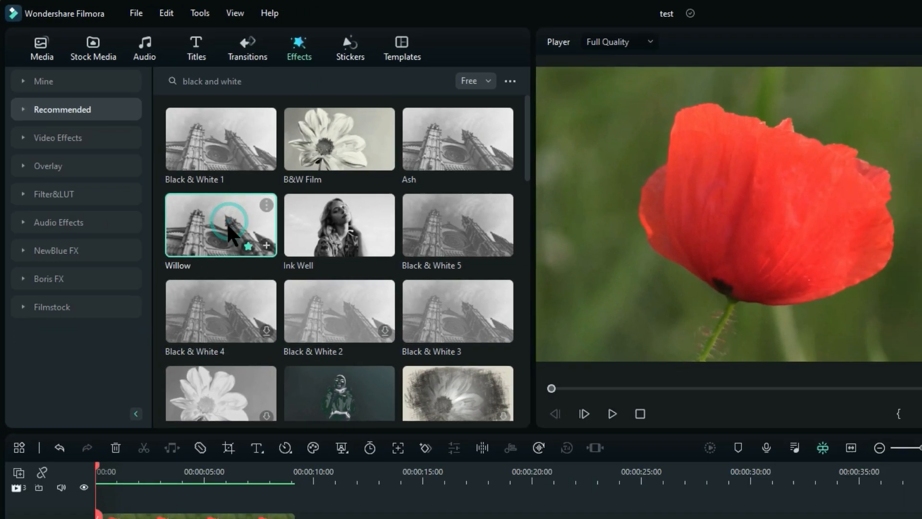
mouse_move(230, 233)
mouse_down()
mouse_move(110, 456)
mouse_move(108, 412)
mouse_move(93, 402)
mouse_up()
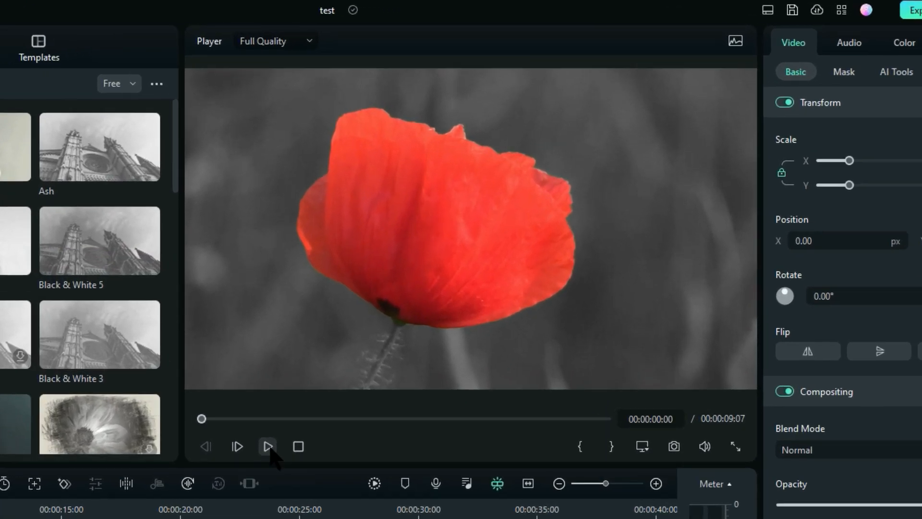
click(315, 397)
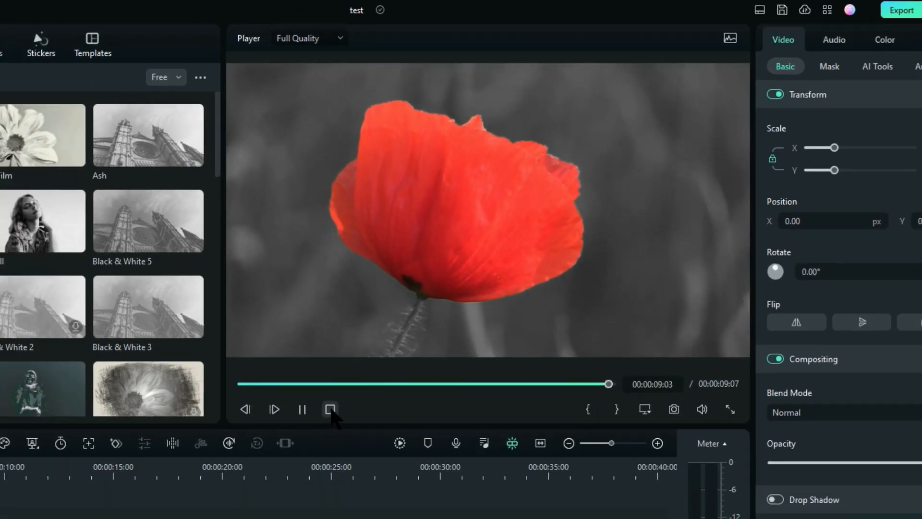
click(331, 410)
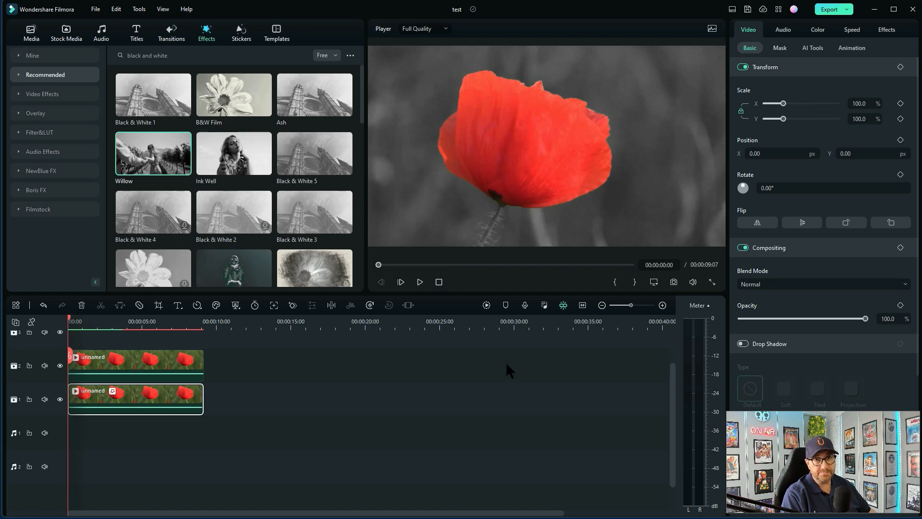
- Delete both poppy clips from the timeline
click(241, 425)
drag(241, 425, 122, 348)
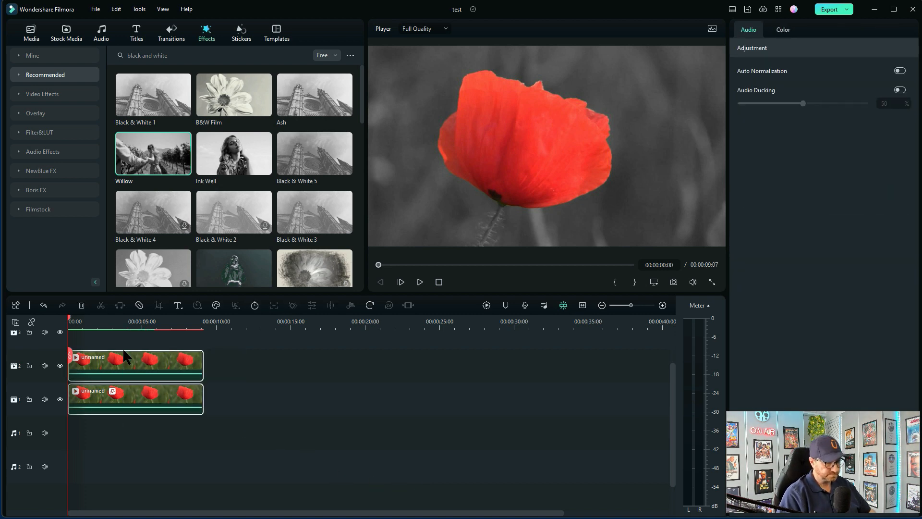
key(Delete)
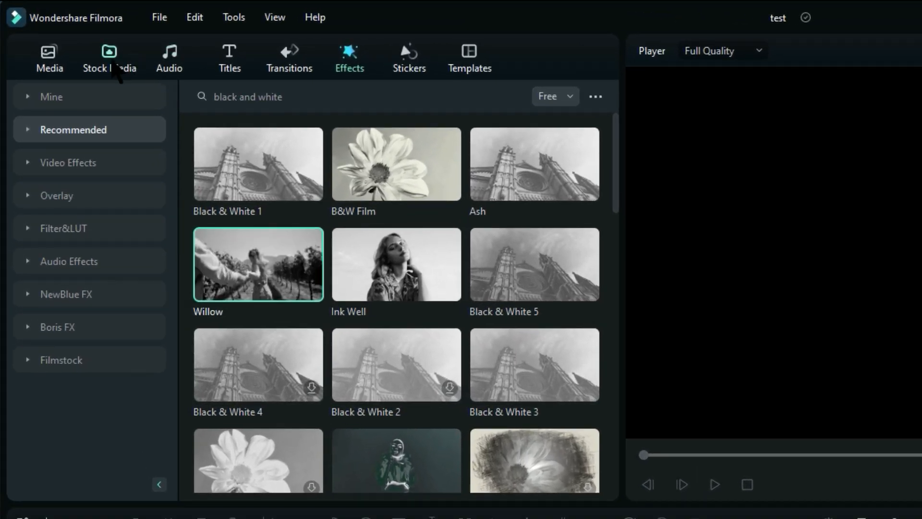
- Place the tulip clip from the stock media favorites at the start of video tracks 1 and 2
click(115, 70)
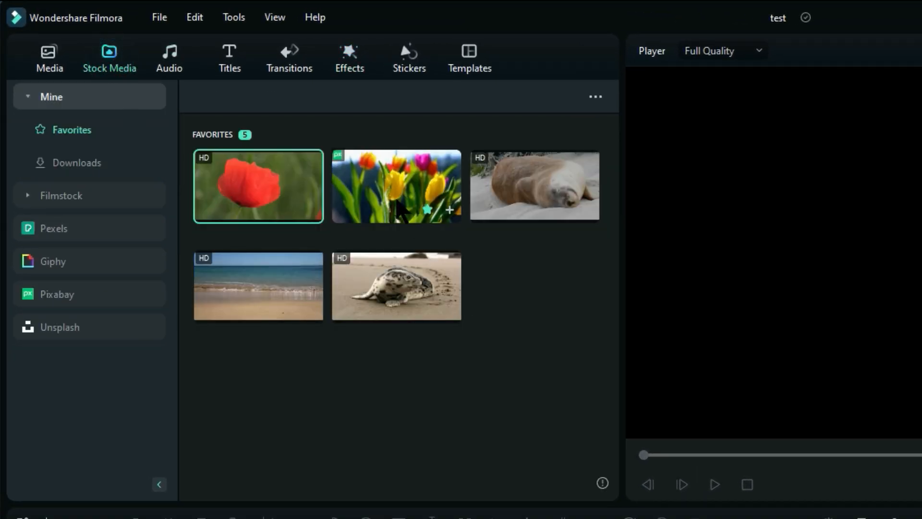
click(398, 207)
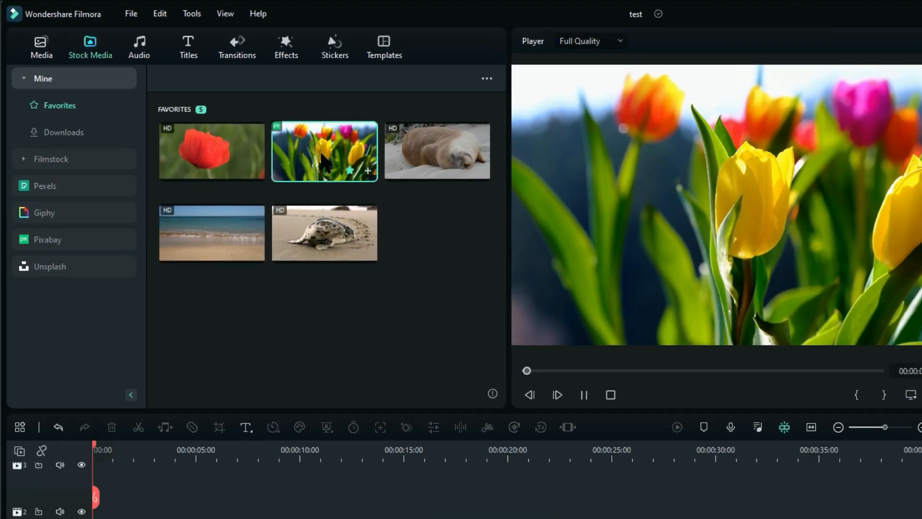
drag(398, 207, 359, 292)
drag(243, 196, 83, 486)
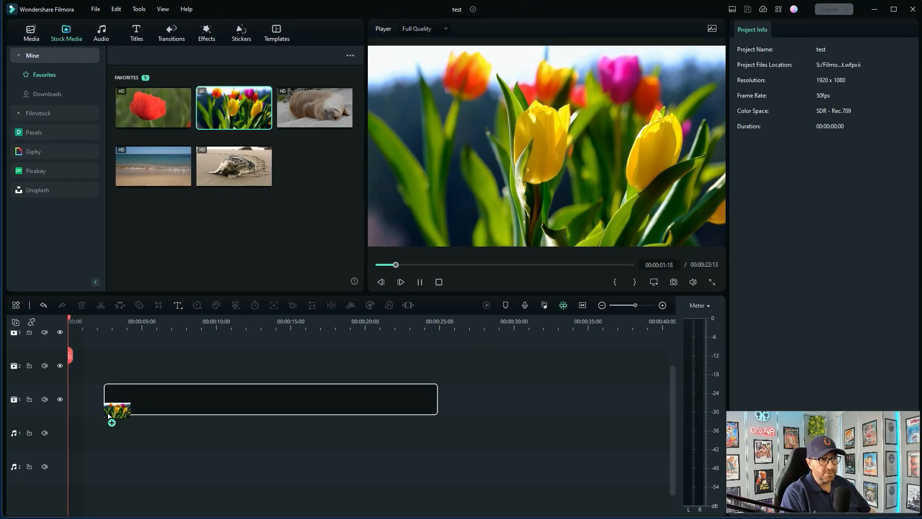
drag(73, 421, 88, 434)
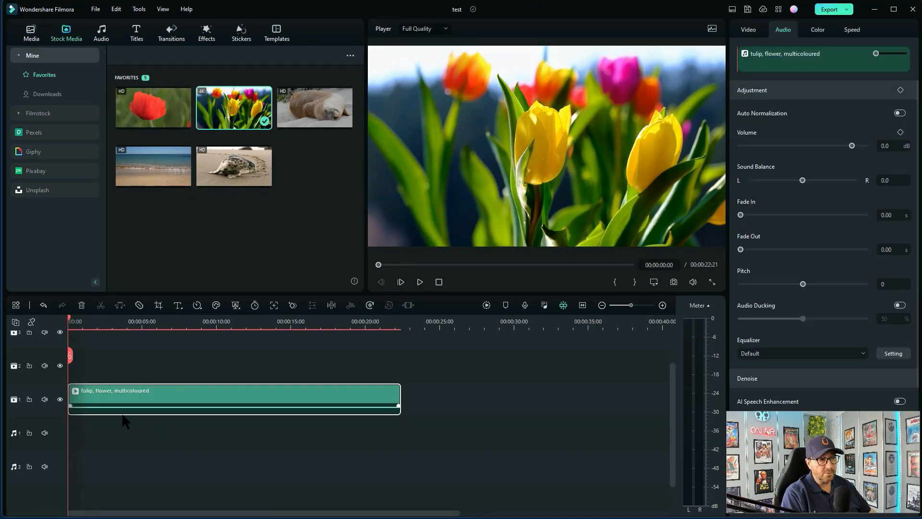
mouse_move(237, 111)
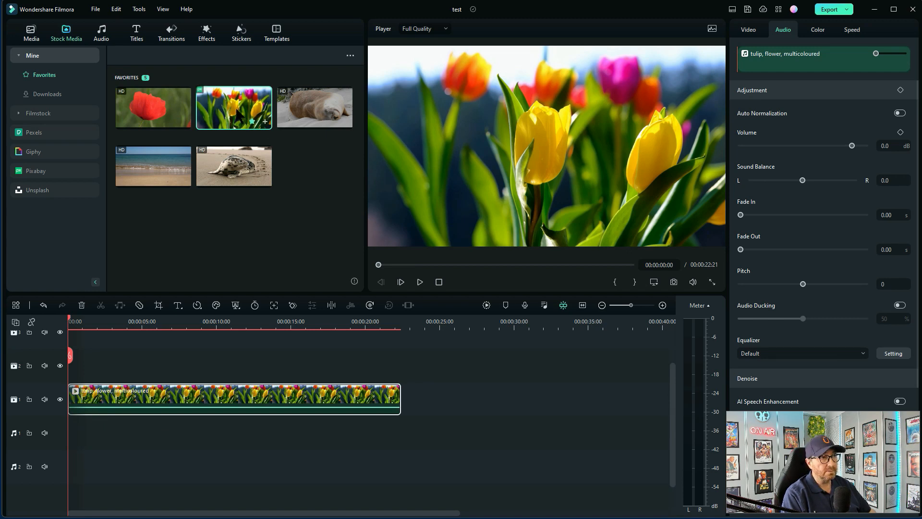
drag(237, 111, 79, 386)
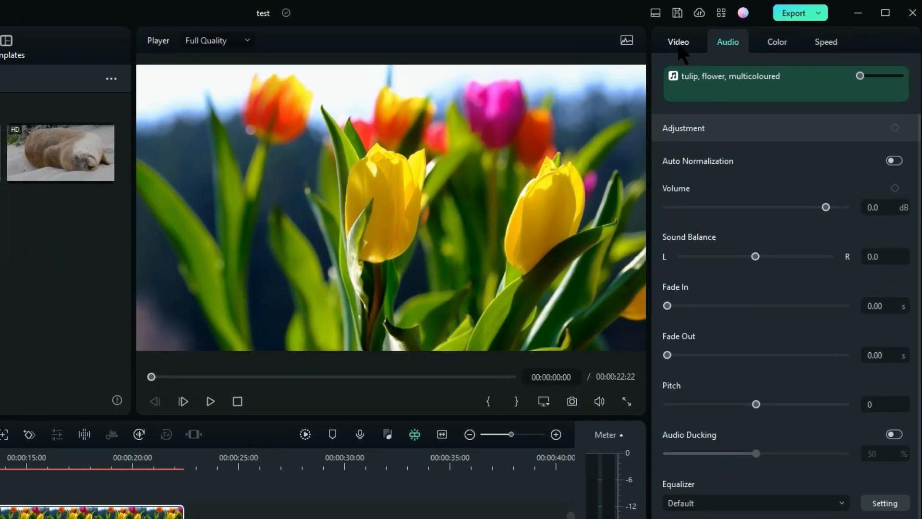
- Enable Smart Cutout for the tulip clip on video track 2 and open its cutout editor
click(749, 32)
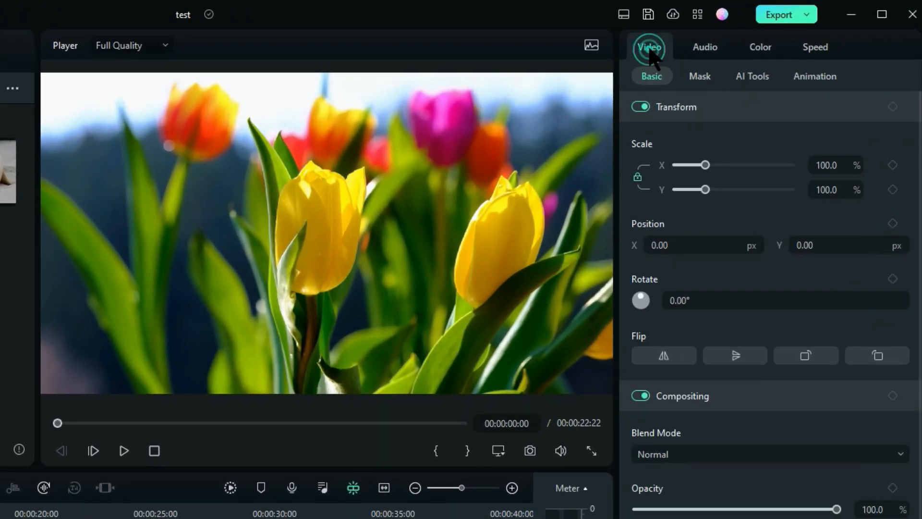
click(752, 79)
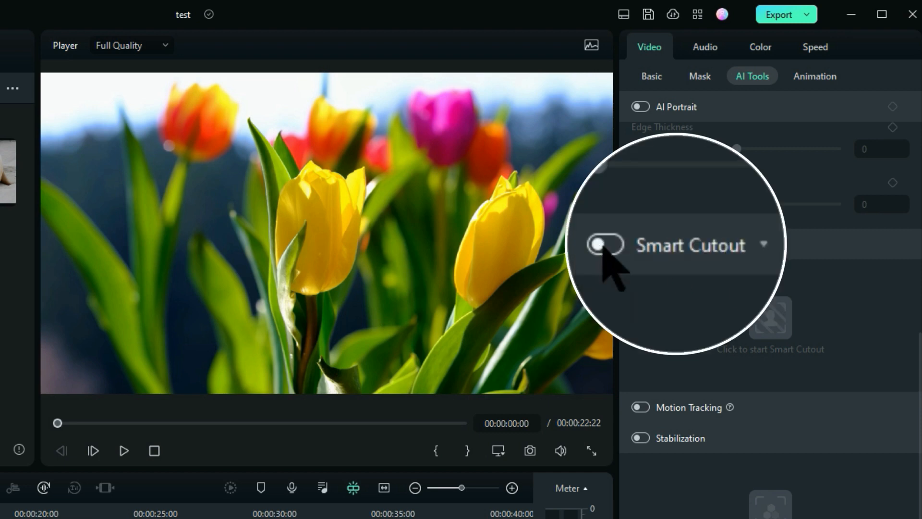
click(639, 246)
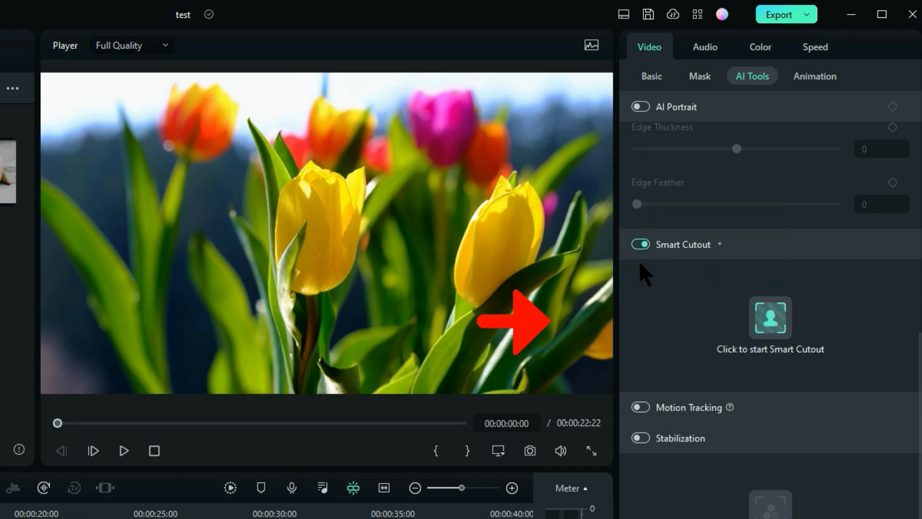
click(766, 307)
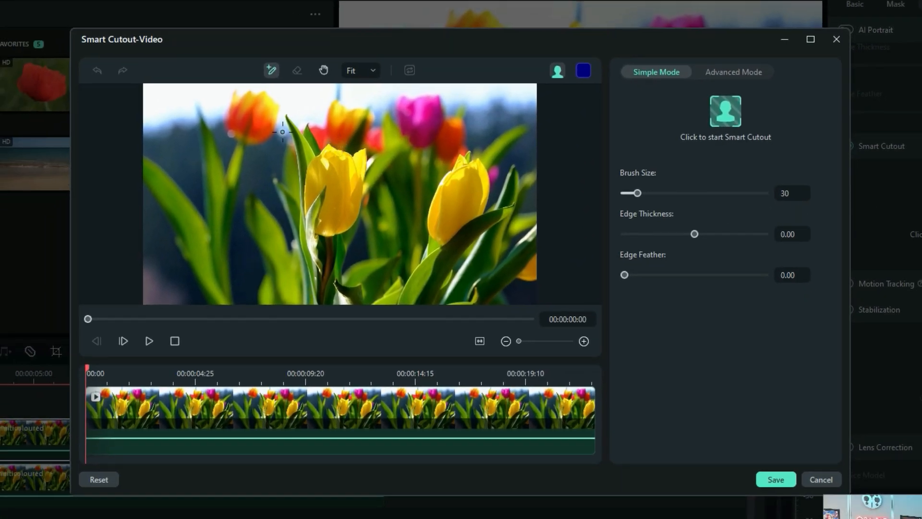
- Brush over both yellow tulips, the magenta tulip and the orange and red tulips behind them to select them for the cutout
drag(259, 100, 232, 127)
drag(265, 106, 264, 108)
drag(319, 164, 311, 185)
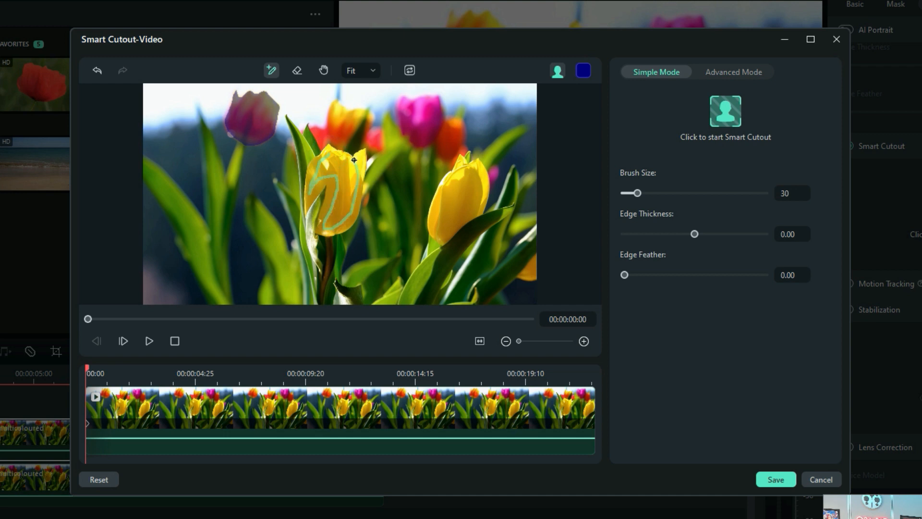
drag(337, 160, 337, 170)
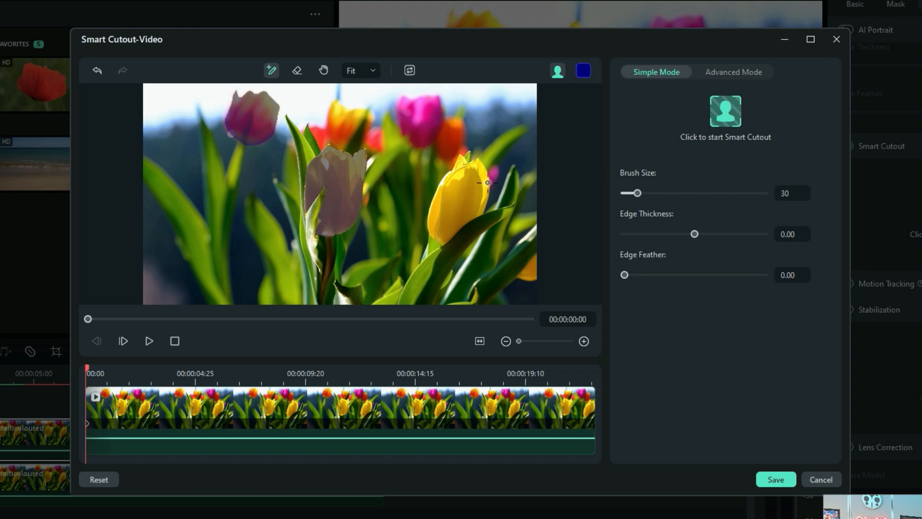
drag(449, 184, 436, 210)
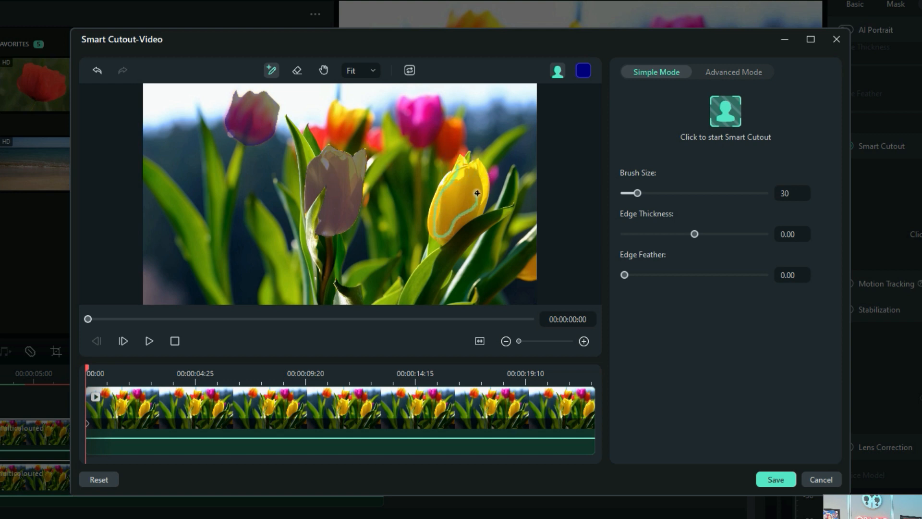
drag(458, 192, 459, 190)
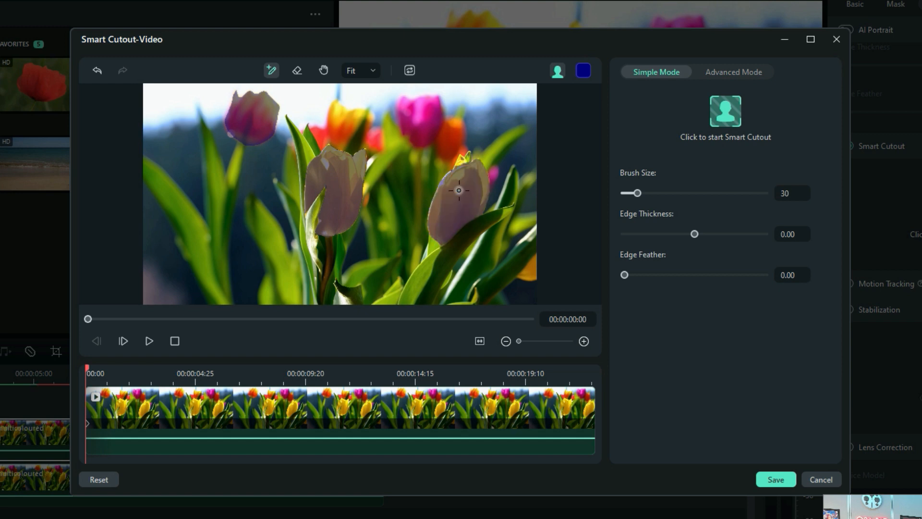
drag(456, 126, 443, 137)
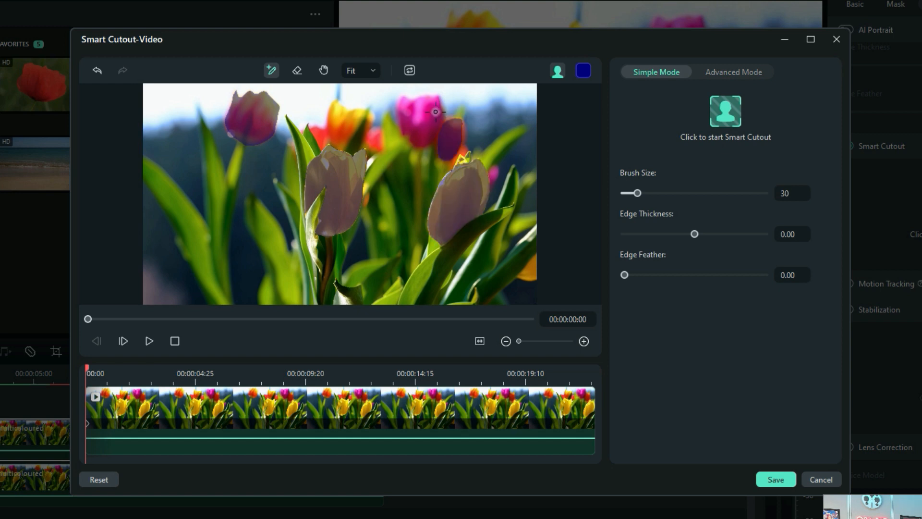
mouse_move(432, 104)
mouse_down()
mouse_move(407, 102)
mouse_move(404, 121)
mouse_up()
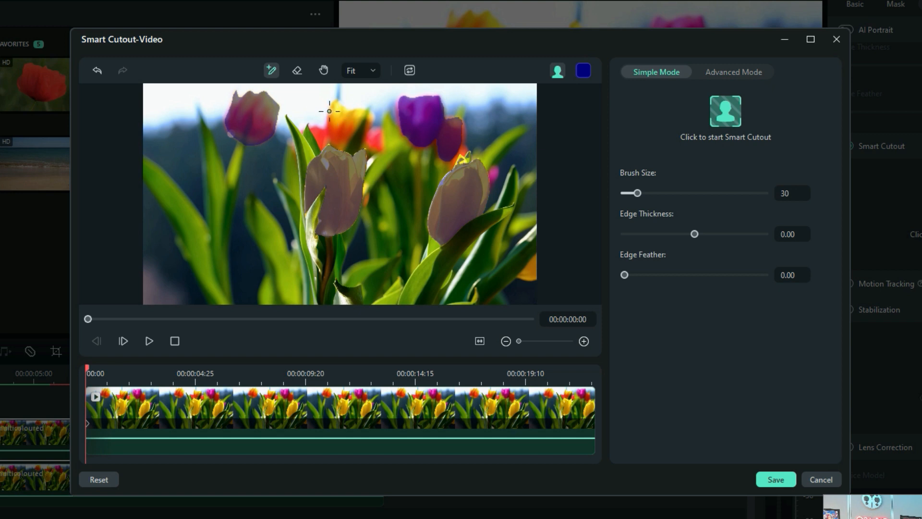
drag(336, 109, 325, 132)
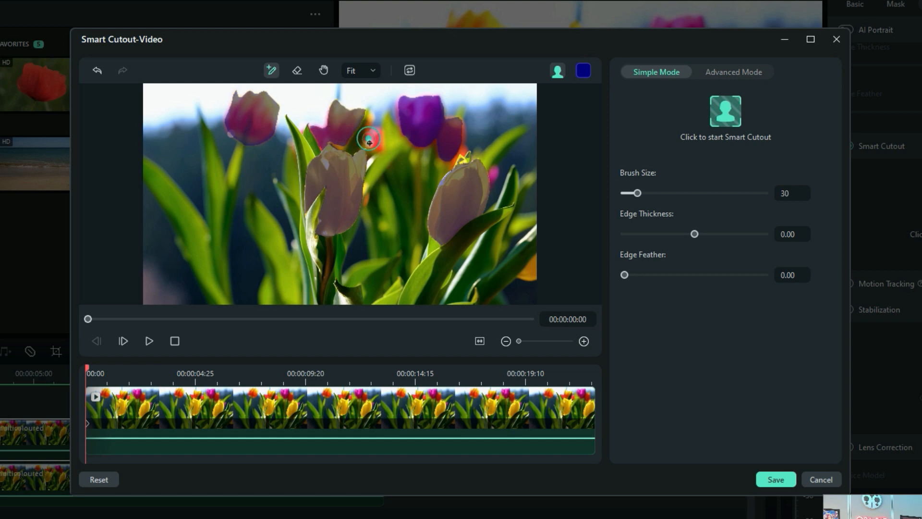
drag(370, 143, 370, 149)
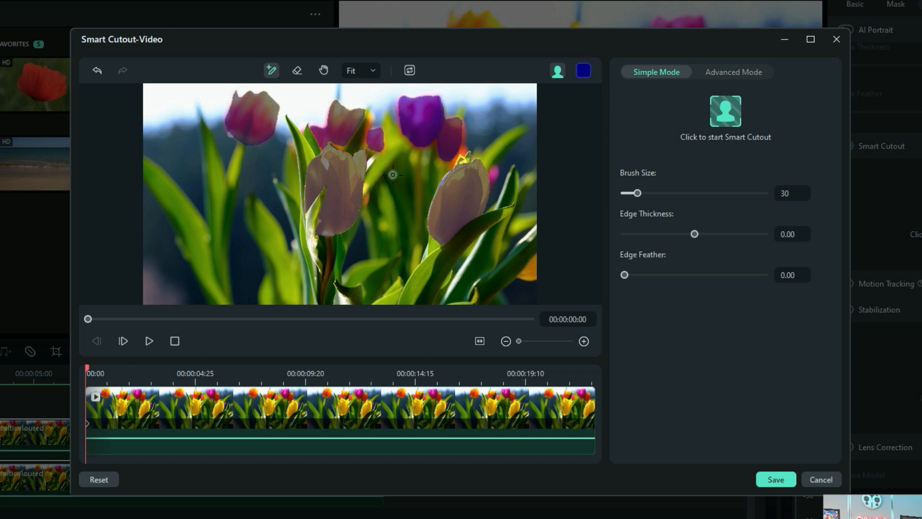
- Process the Smart Cutout across the whole clip, preview the tracked tulips and save the cutout
click(728, 111)
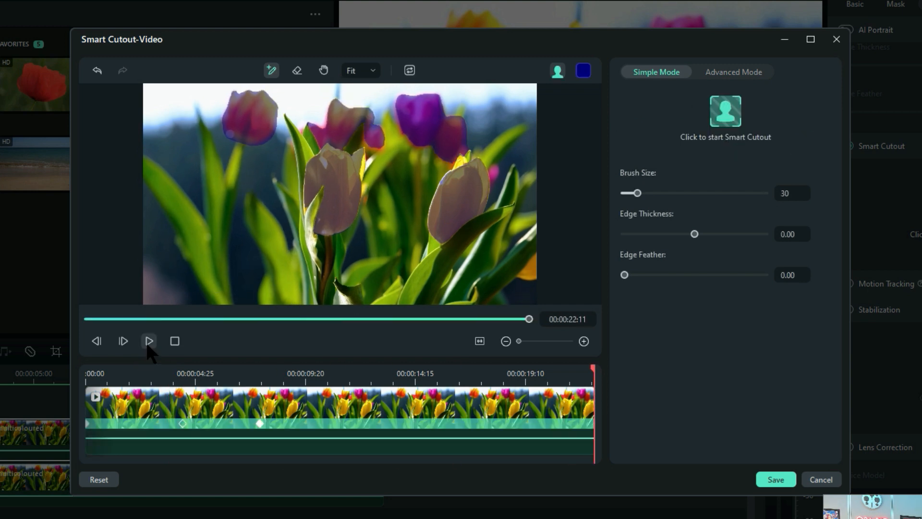
click(149, 342)
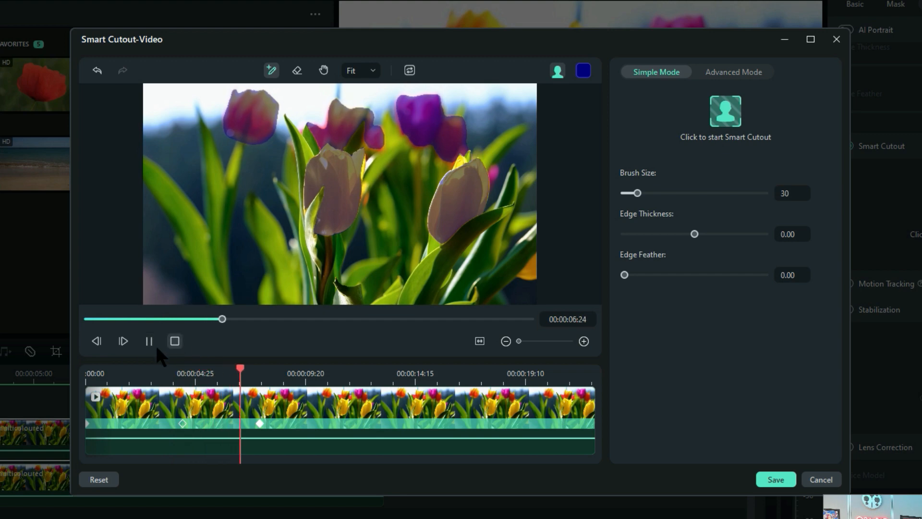
click(176, 342)
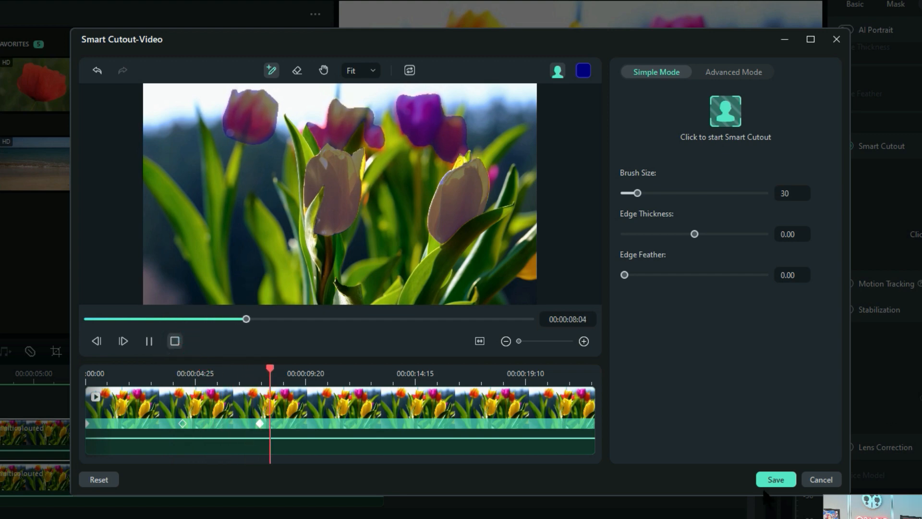
click(788, 481)
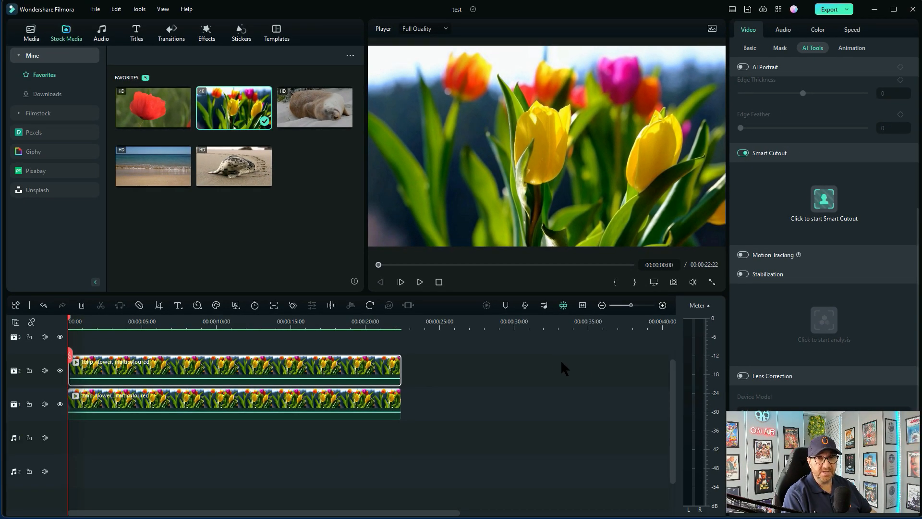
- Select the tulip clip on video track 1 and search the free effects for "black and white"
click(220, 406)
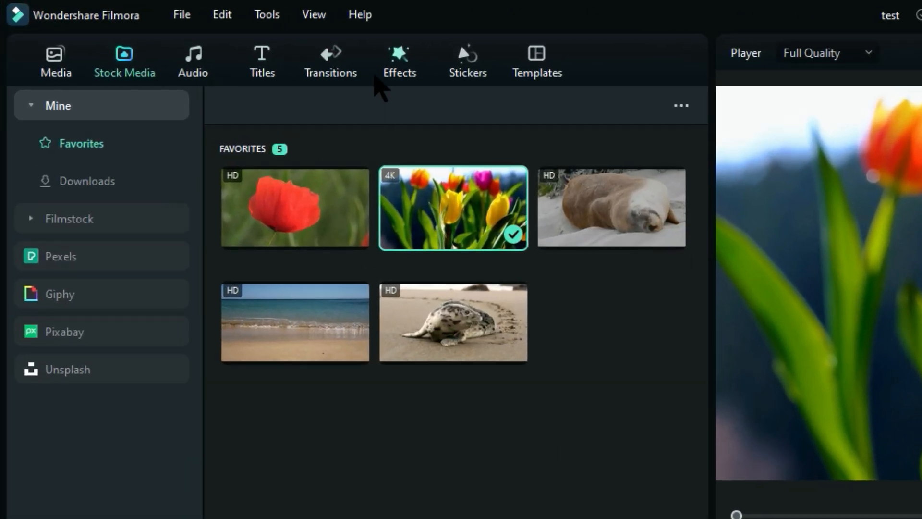
click(308, 48)
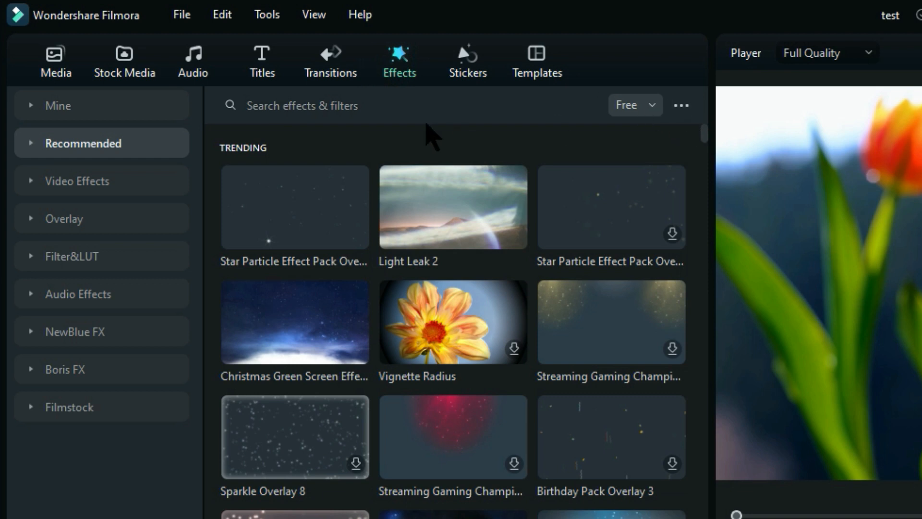
click(653, 105)
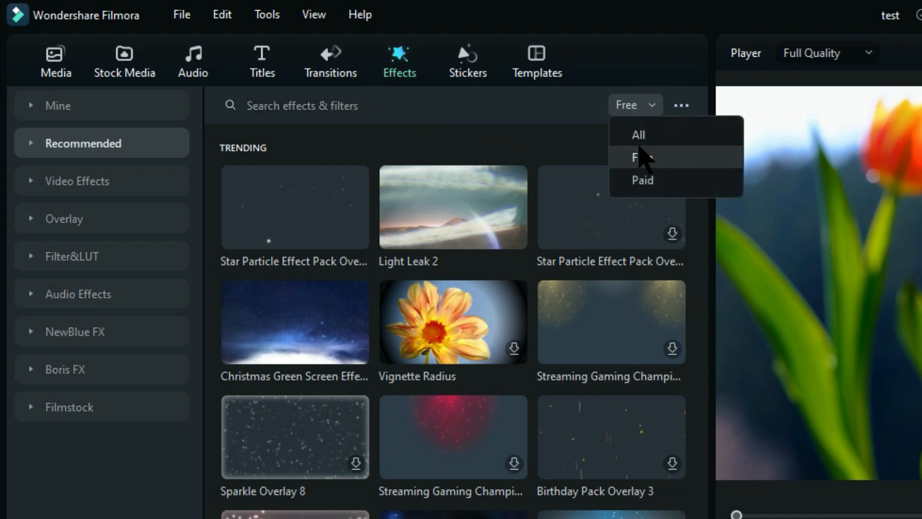
click(642, 157)
click(405, 105)
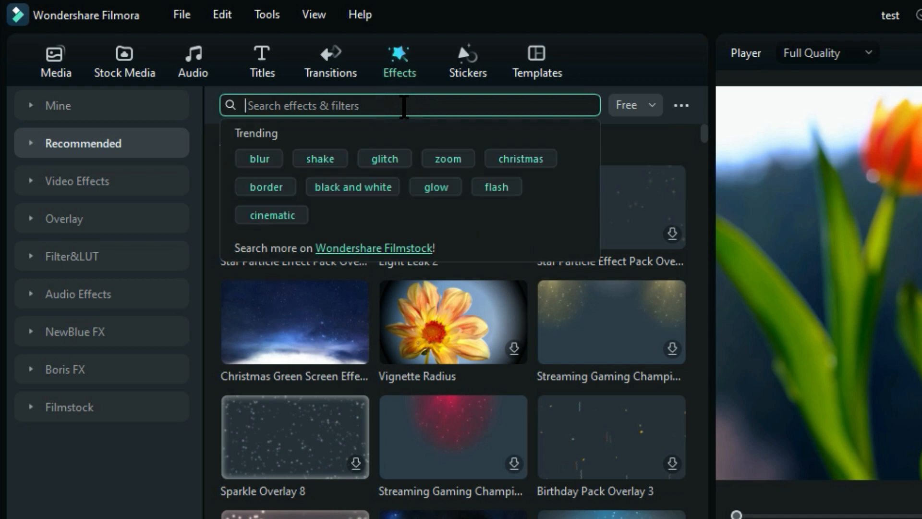
text(bla)
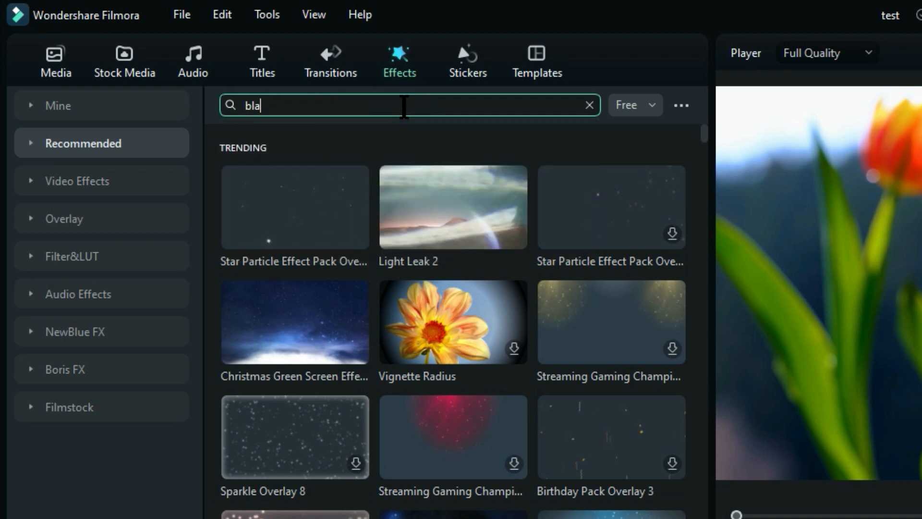
text(ck and whi)
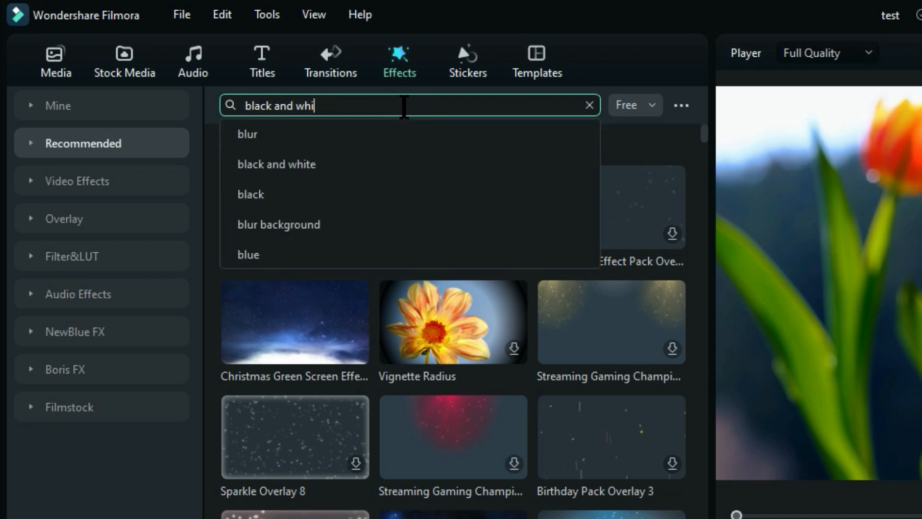
text(te)
key(Return)
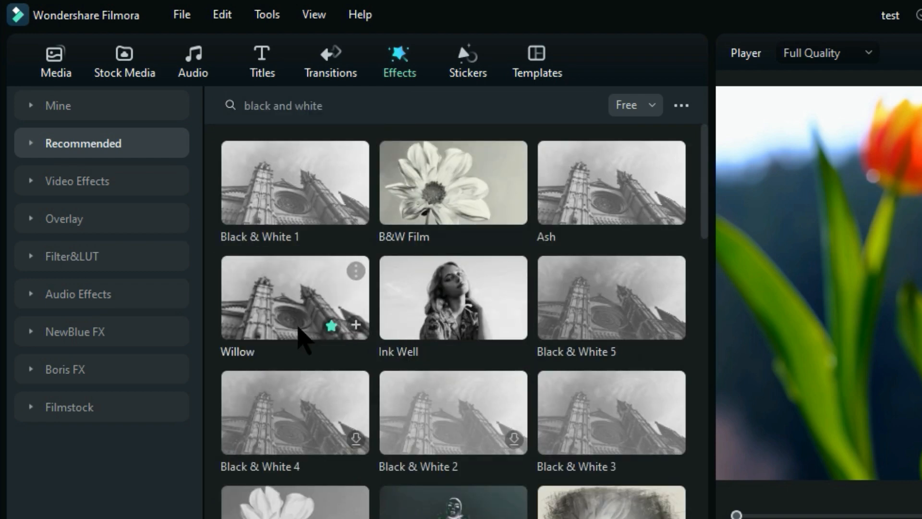
- Apply the Willow filter to the tulip clip on video track 1, preview the result and return the playhead to the start
drag(292, 291, 216, 518)
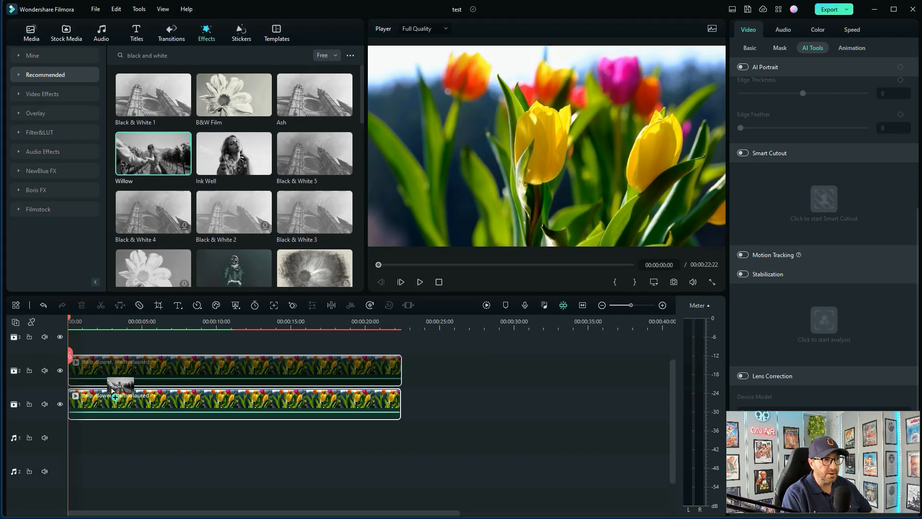
drag(112, 390, 114, 393)
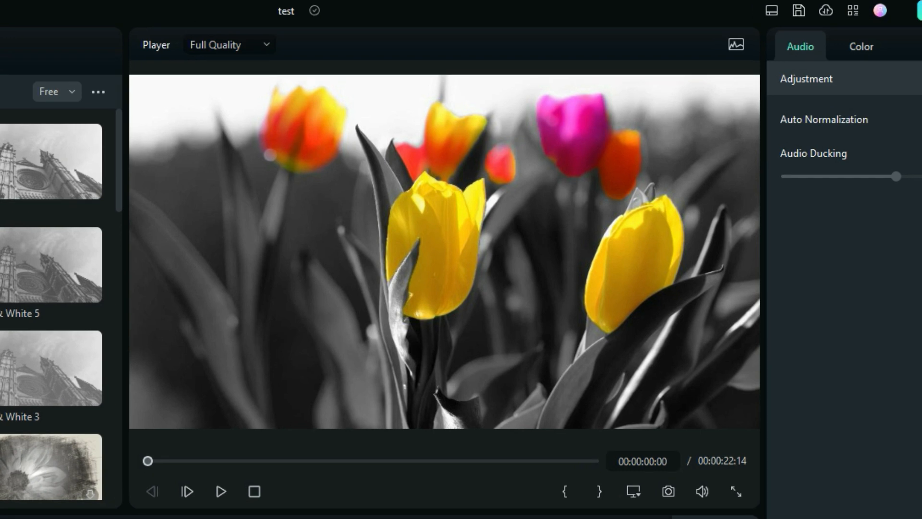
click(220, 491)
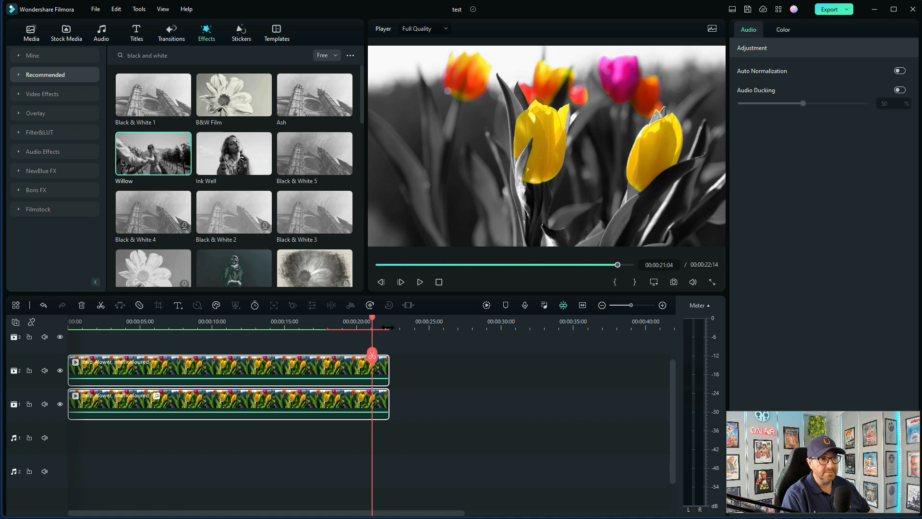
drag(373, 318, 262, 321)
key(Home)
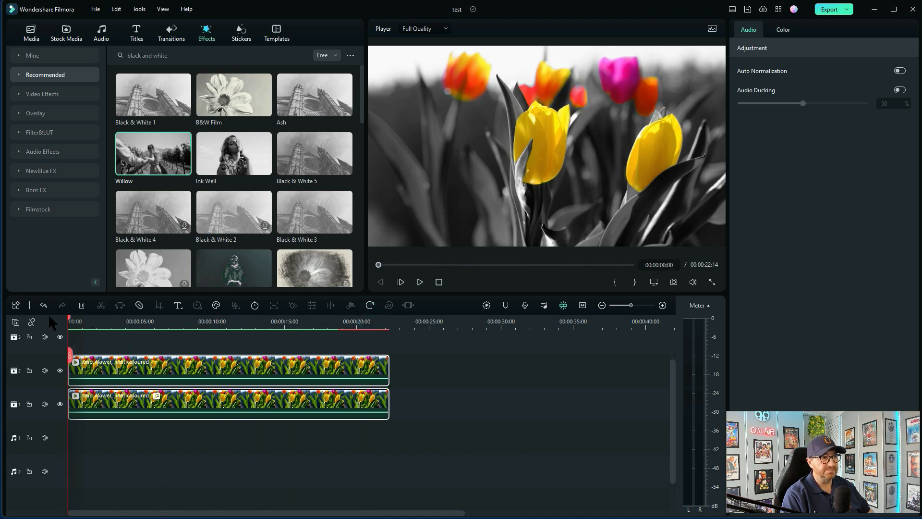
- Add an opacity keyframe at 100 to the Willow filter at the start of the tulip clip on video track 1
click(164, 410)
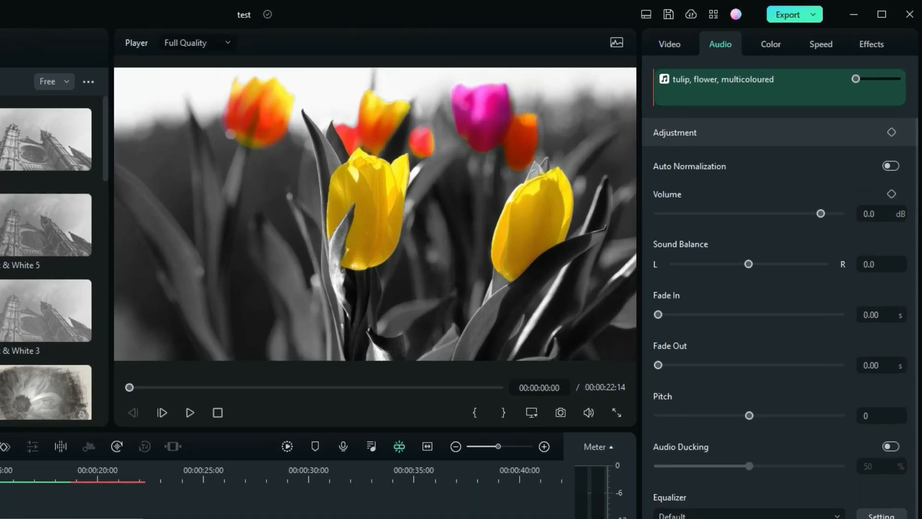
click(881, 30)
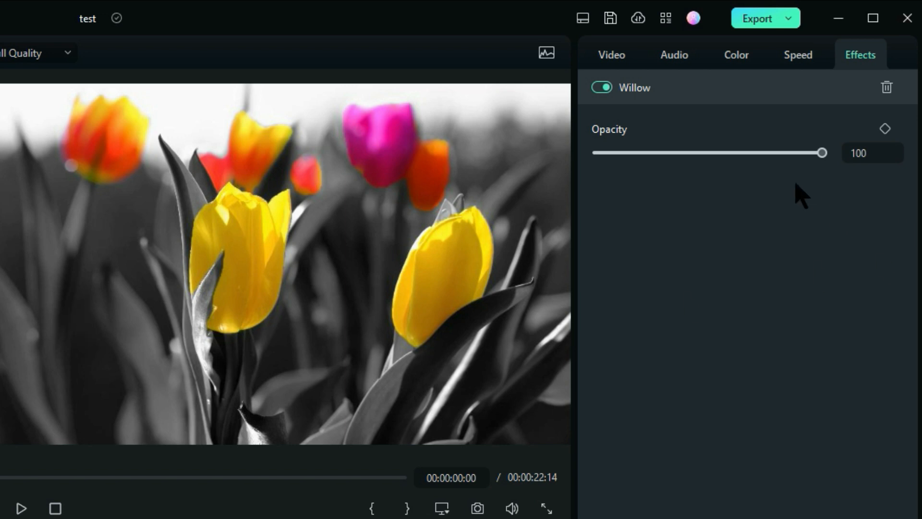
click(862, 58)
click(886, 129)
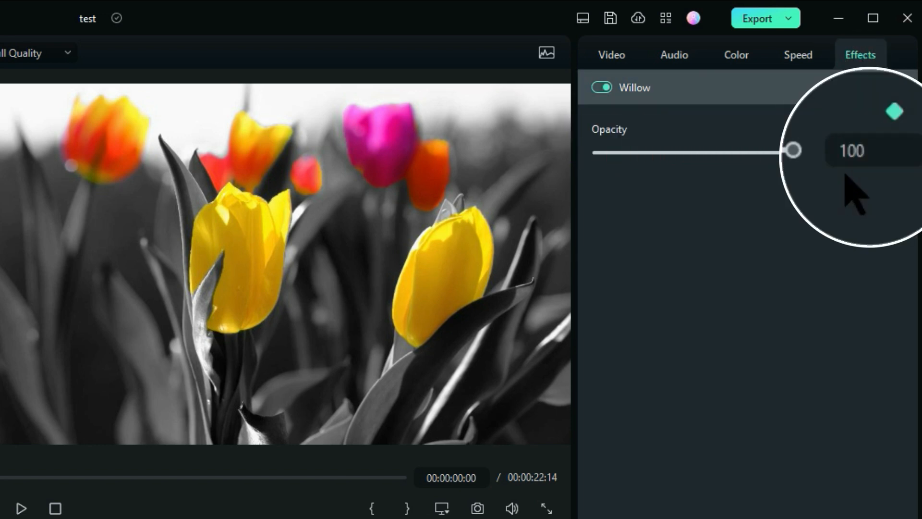
click(846, 153)
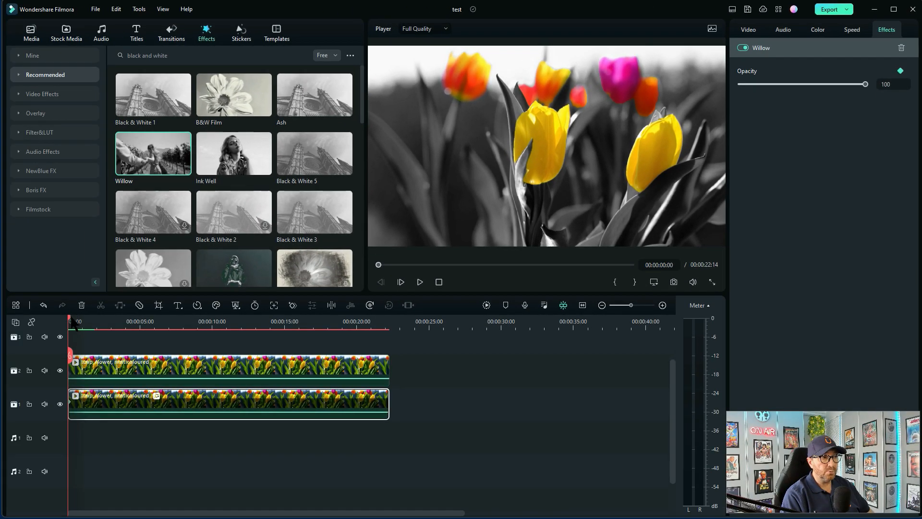
- Add a Willow opacity keyframe at 00:00:02:48 and set its opacity to 0
drag(70, 322, 110, 319)
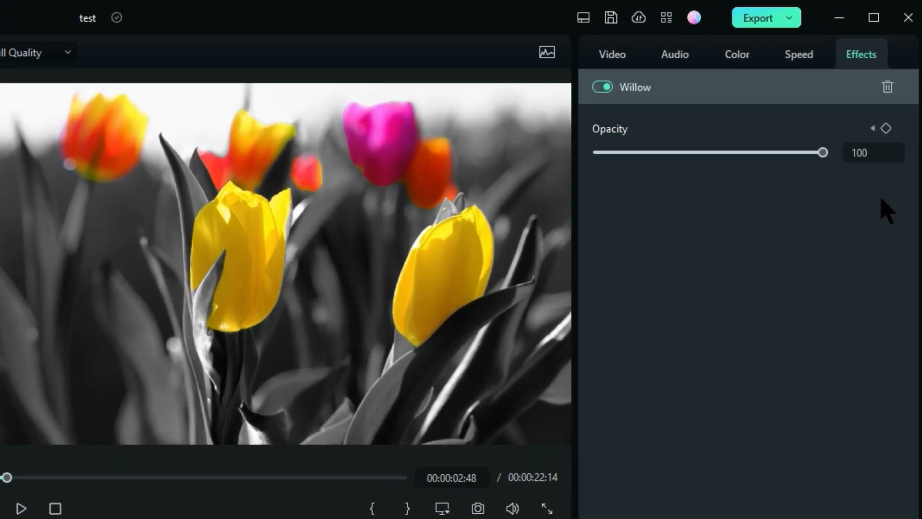
click(901, 71)
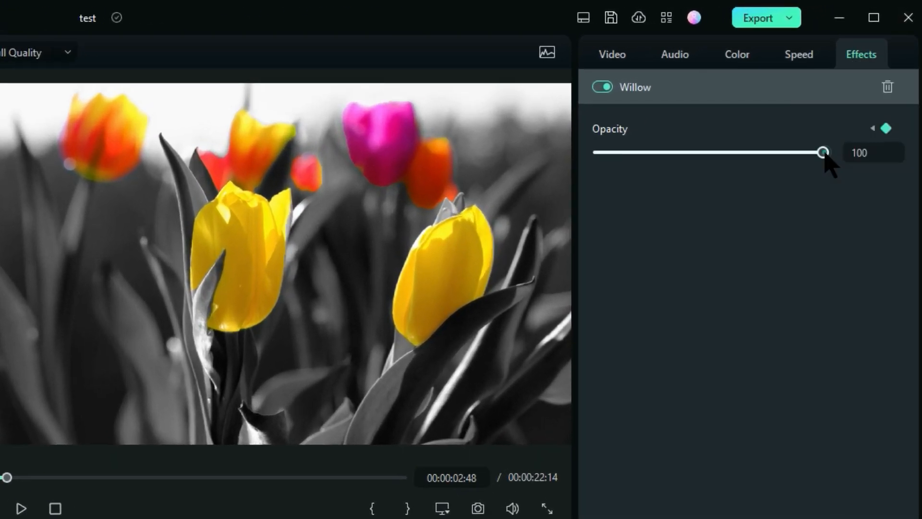
drag(823, 153, 594, 154)
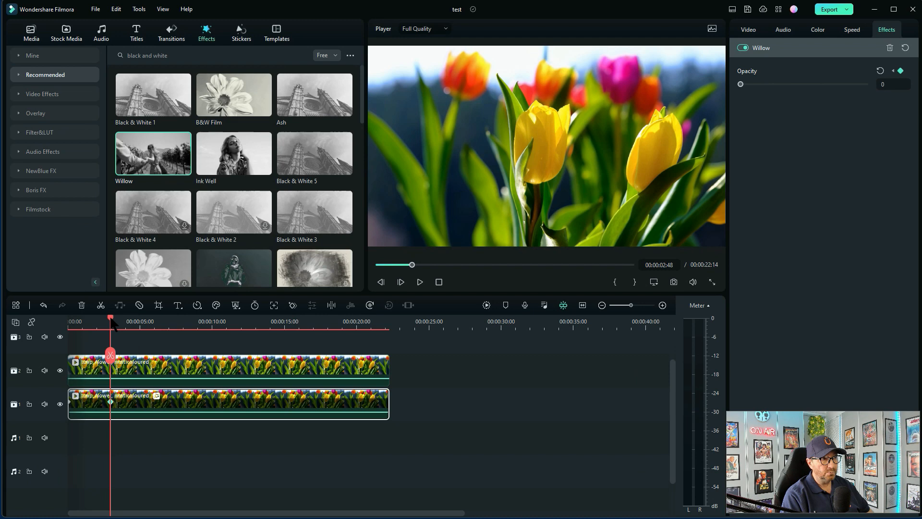
- Add a Willow opacity keyframe at 00:00:19:02 on the video track 1 clip, holding the opacity at 0
drag(110, 317, 344, 328)
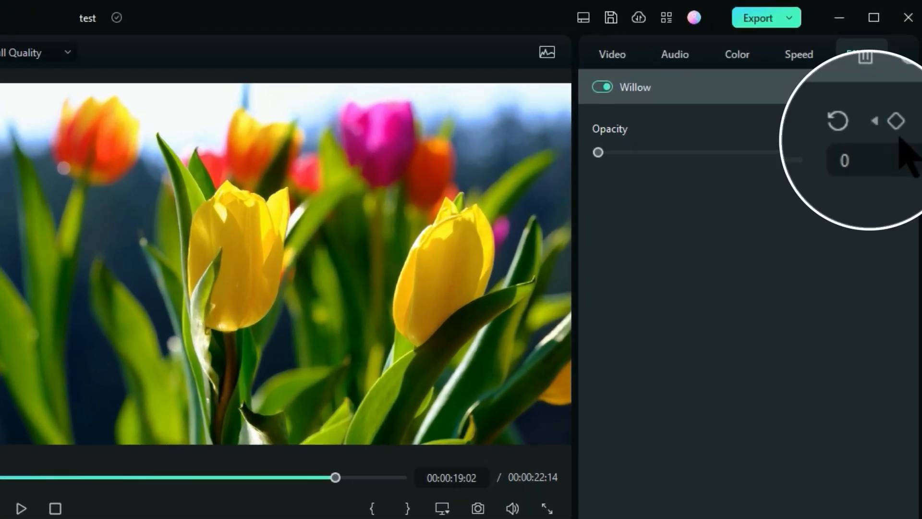
click(901, 70)
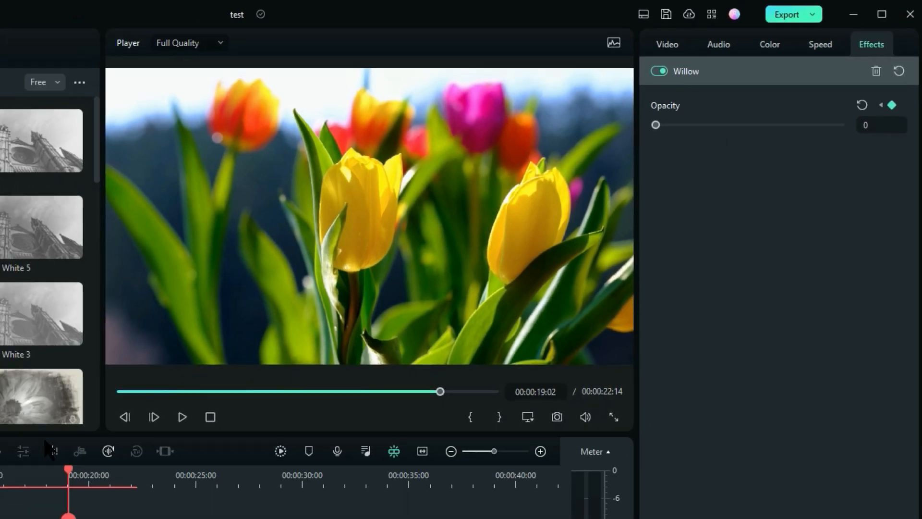
- Add a Willow opacity keyframe at 00:00:22:10 near the clip's end and raise its opacity to bring back the black-and-white look
drag(68, 473, 122, 483)
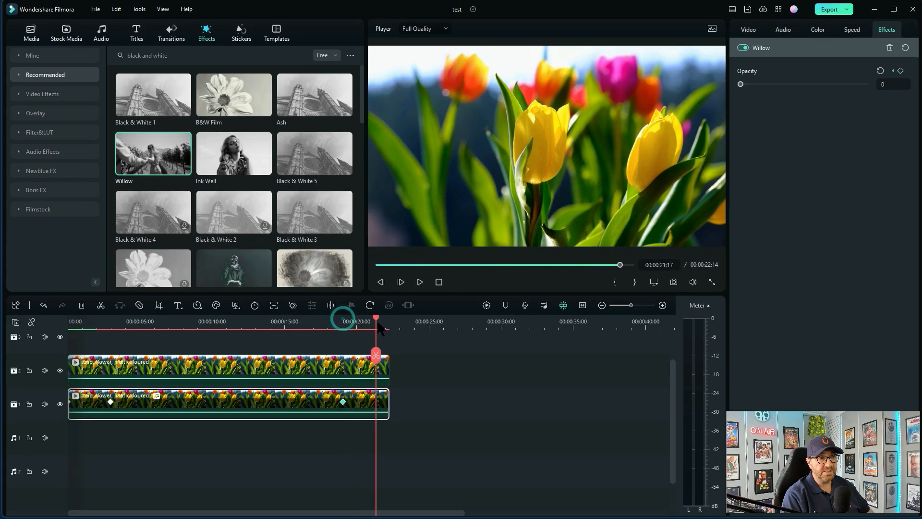
drag(380, 328, 391, 332)
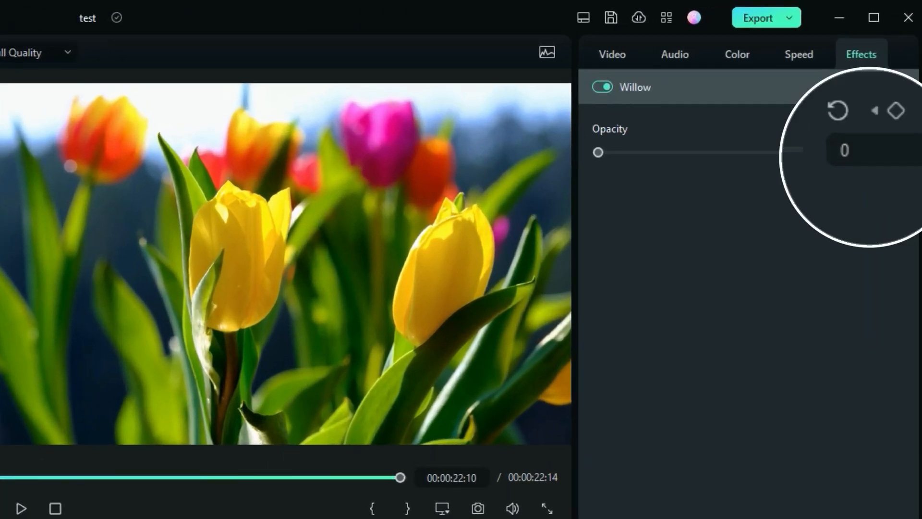
click(893, 104)
click(884, 129)
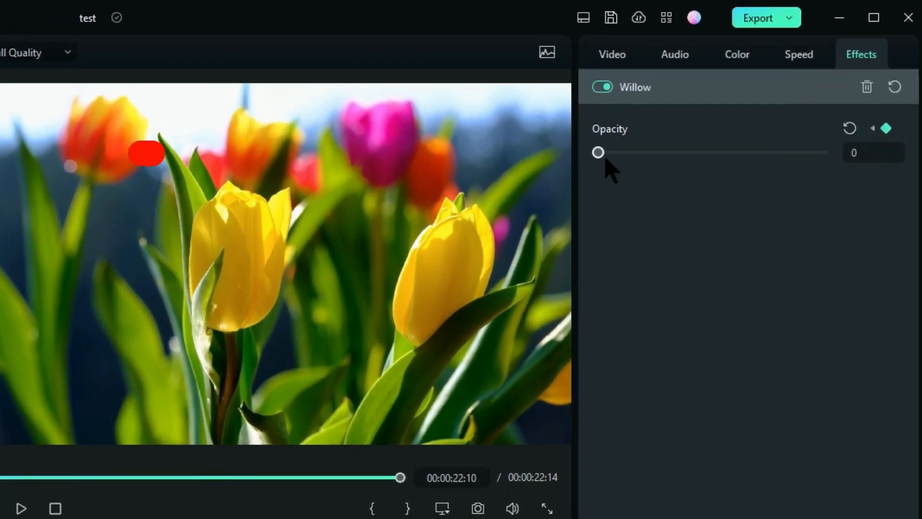
drag(599, 153, 609, 153)
drag(681, 155, 800, 159)
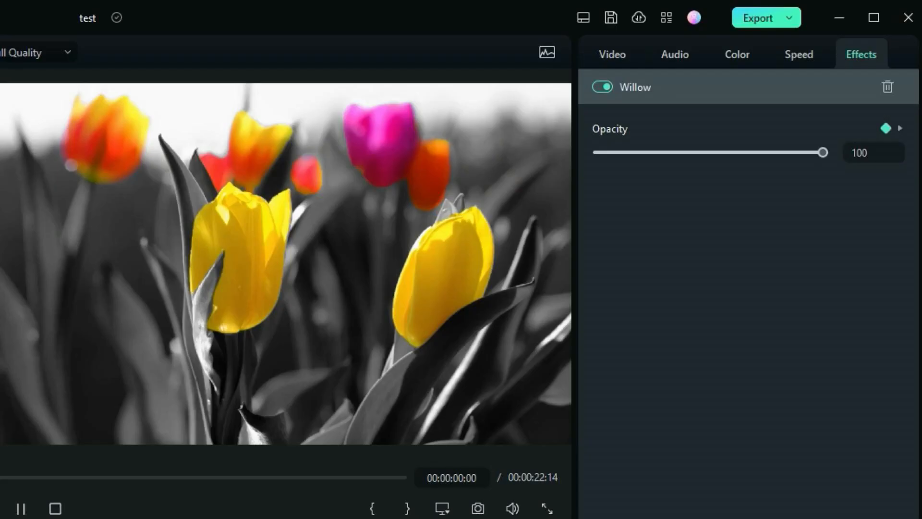
drag(824, 152, 750, 152)
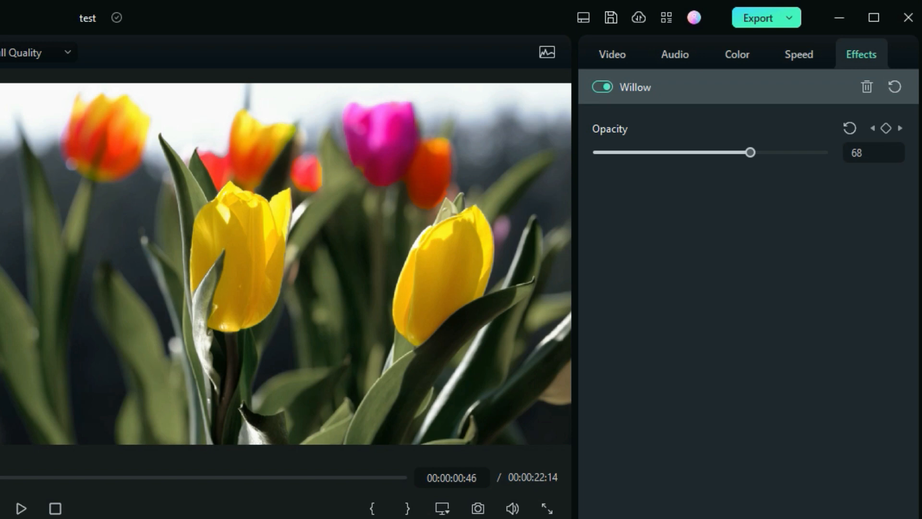